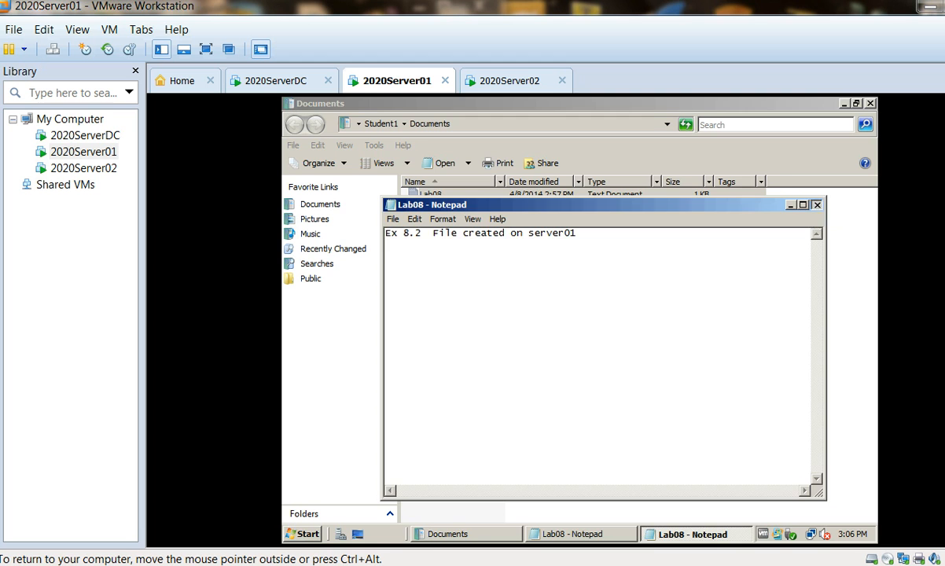
Step: Close the open Lab08 Notepad files and the Documents folder window on the 2020Server01 machine
left_click(605, 530)
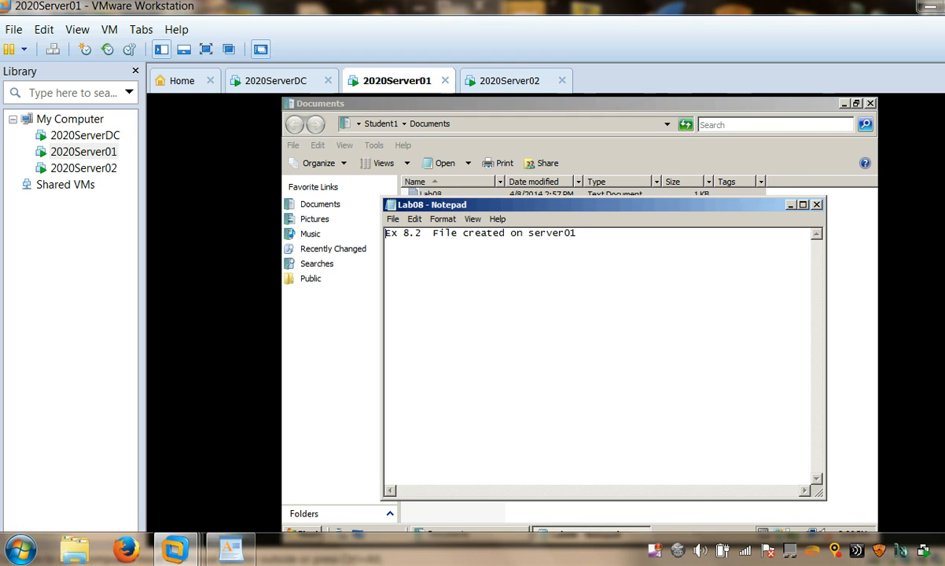
left_click(816, 204)
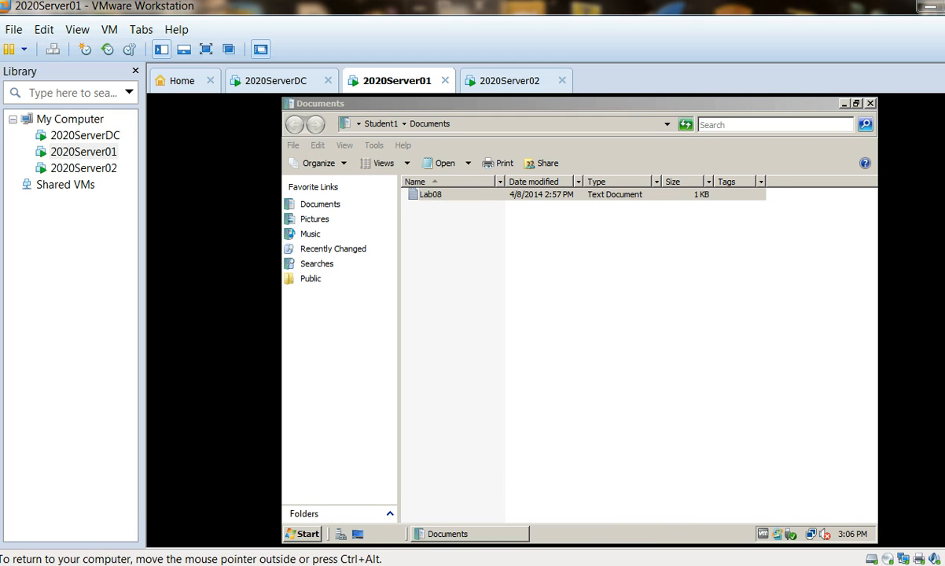
left_click(871, 104)
Step: Open Remote Desktop Connection with its full options and set the remote desktop size to 800 by 600 pixels
left_click(302, 534)
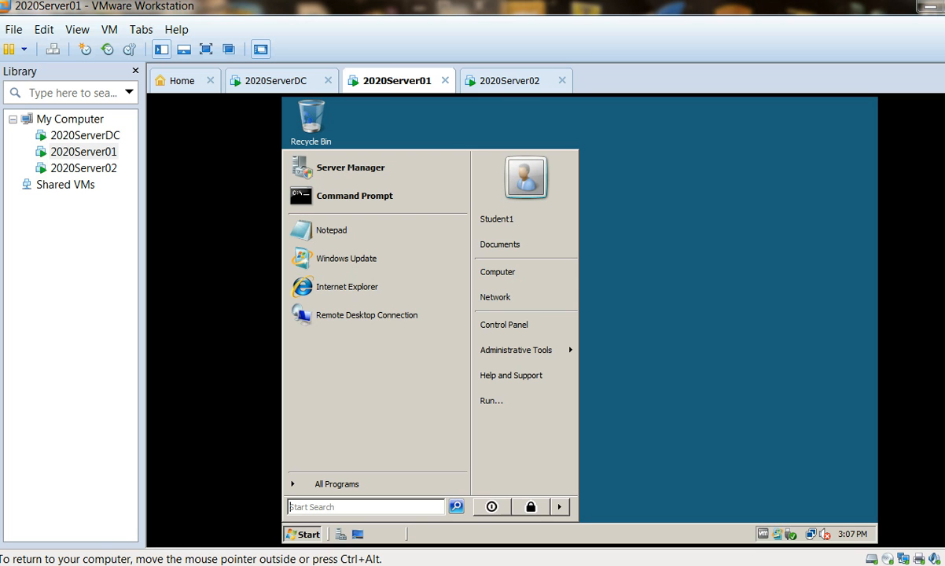
left_click(376, 313)
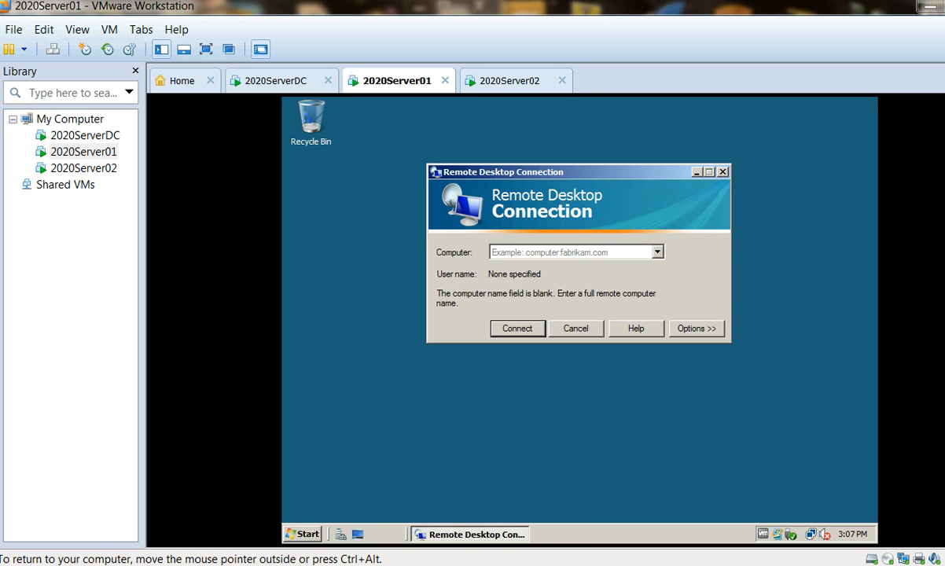
left_click(697, 329)
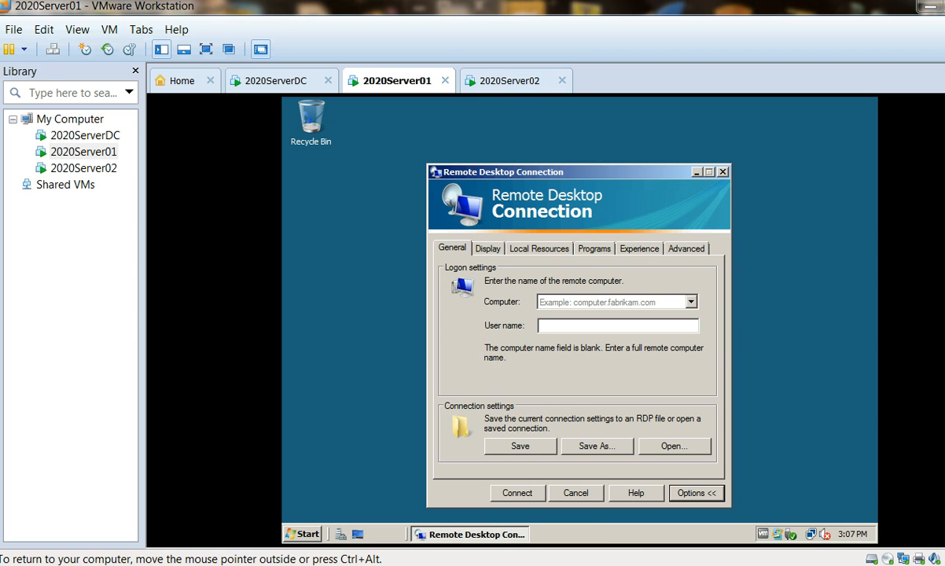
left_click(487, 249)
left_click_drag(596, 309, 559, 309)
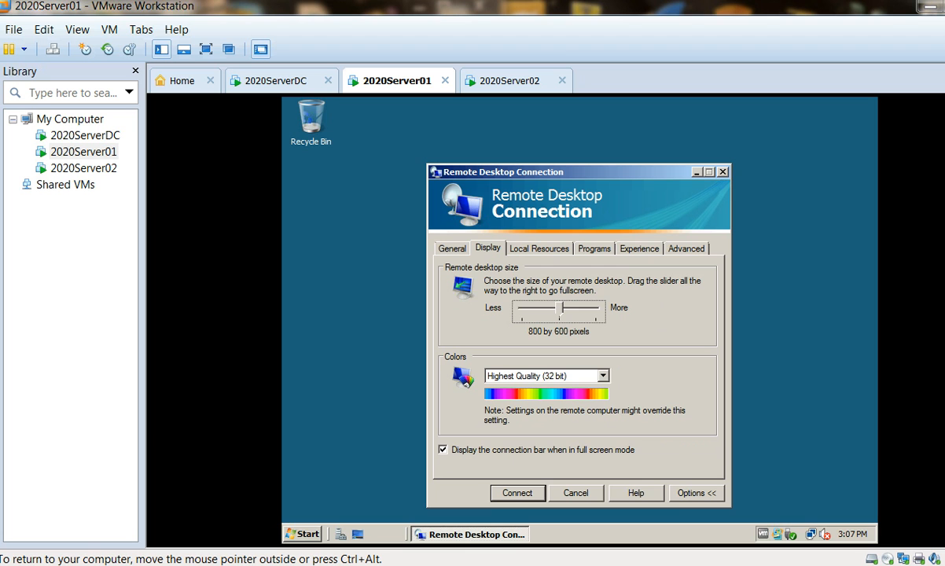
Step: Set the remote computer sound to "Do not play" and exclude Printers from the local resources
left_click(538, 249)
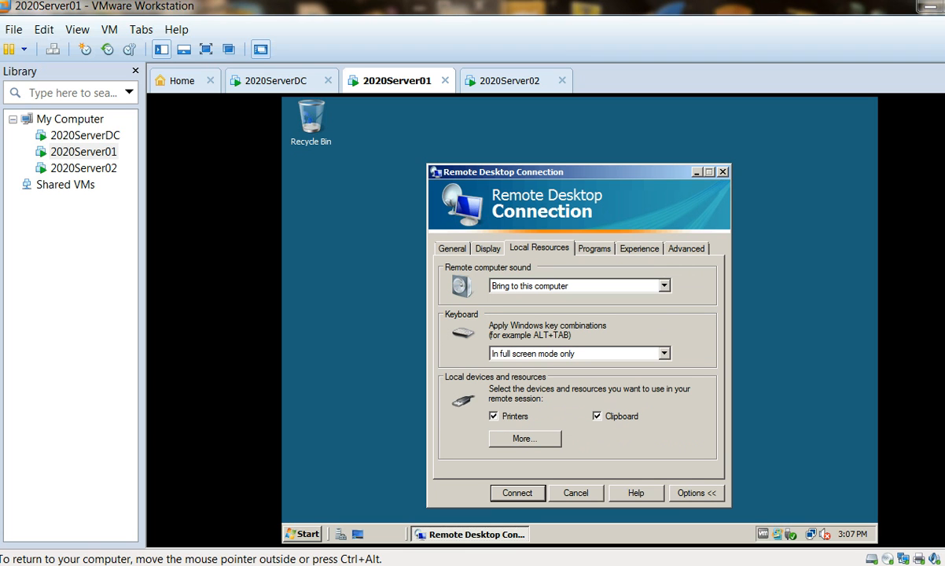
left_click(664, 286)
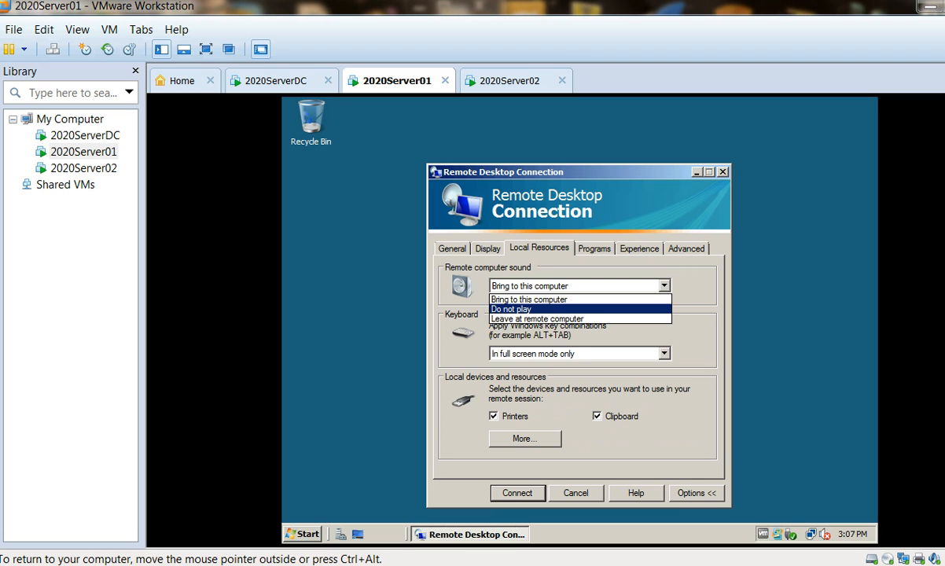
left_click(580, 309)
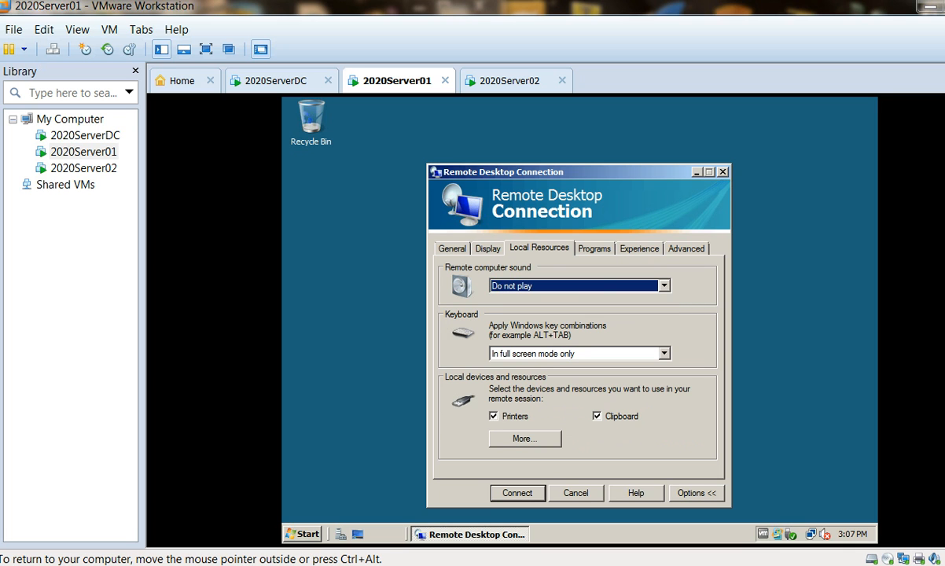
left_click(494, 417)
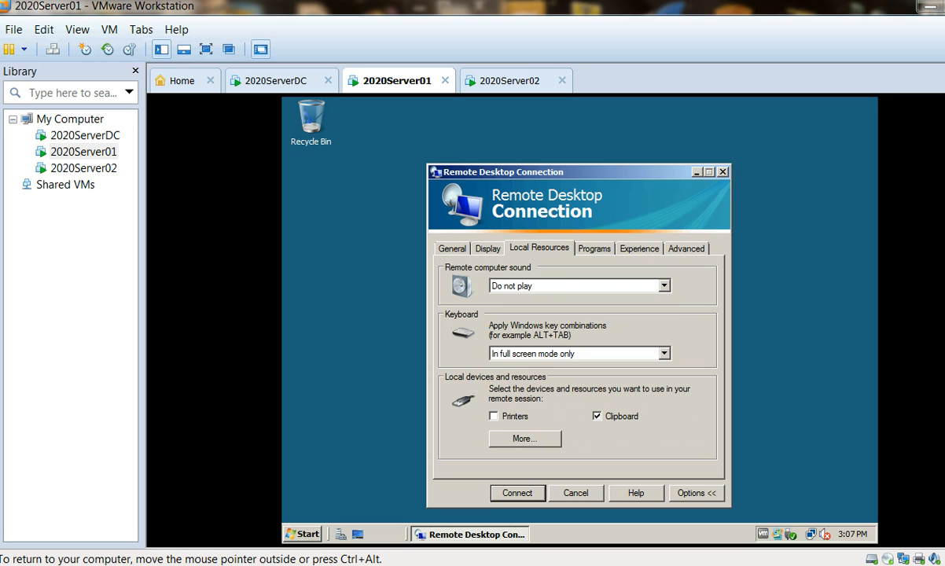
Step: Set the connection speed for the remote session's performance to LAN (10 Mbps or higher)
left_click(639, 248)
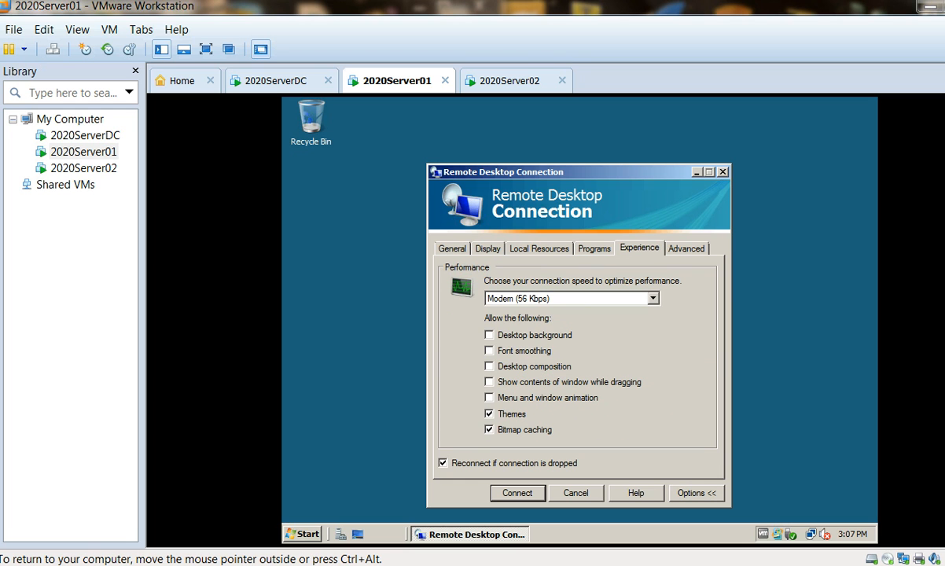
left_click(653, 298)
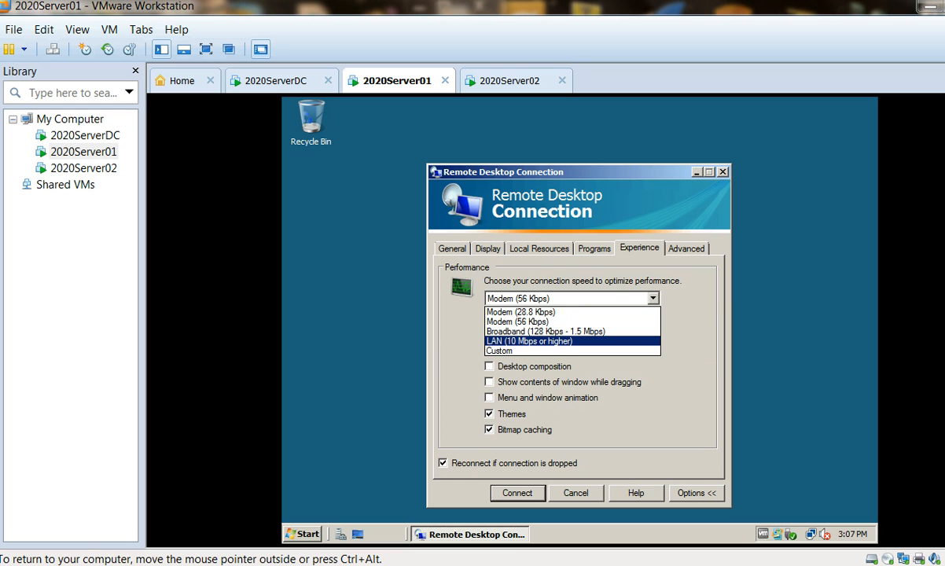
left_click(550, 341)
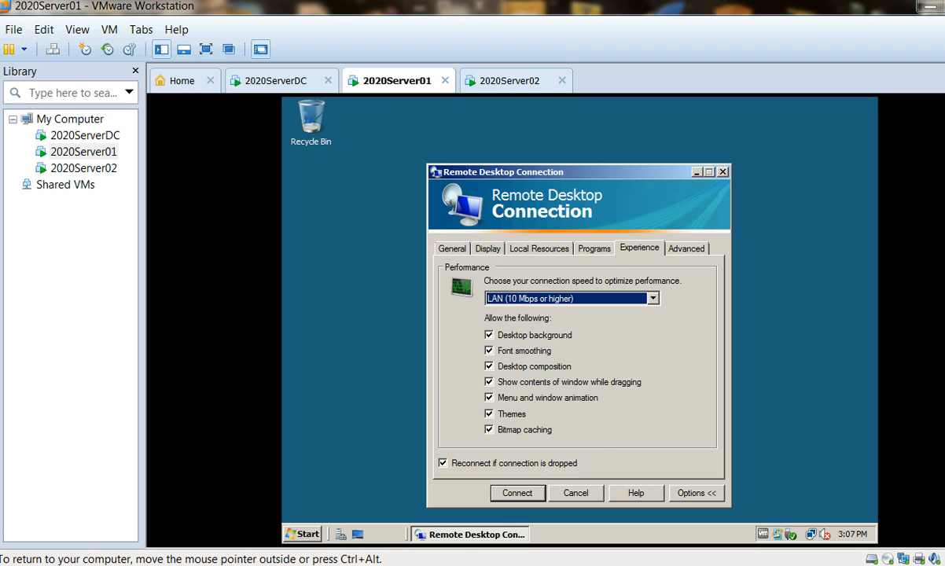
Step: Connect to the remote computer Server02, entering the account password when asked for credentials
left_click(452, 249)
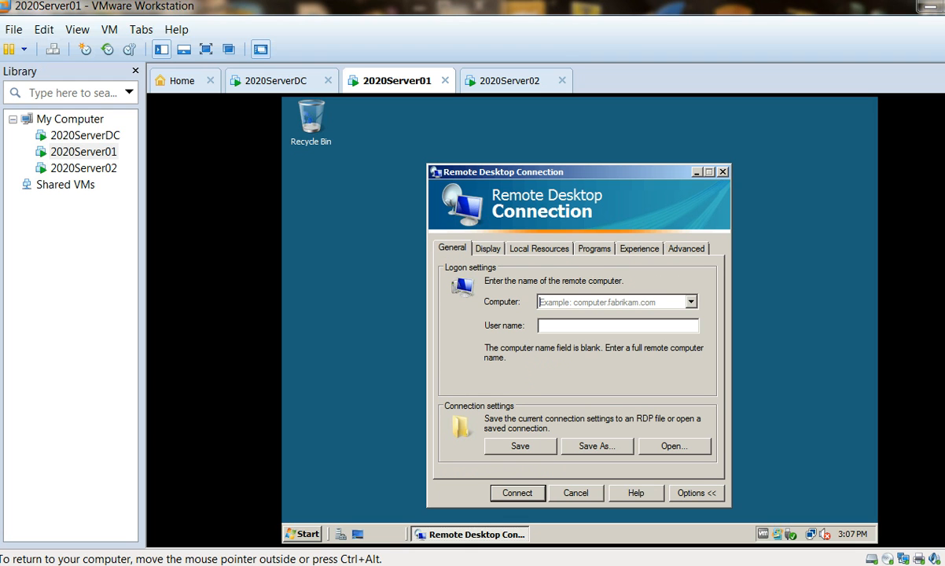
type("Server02")
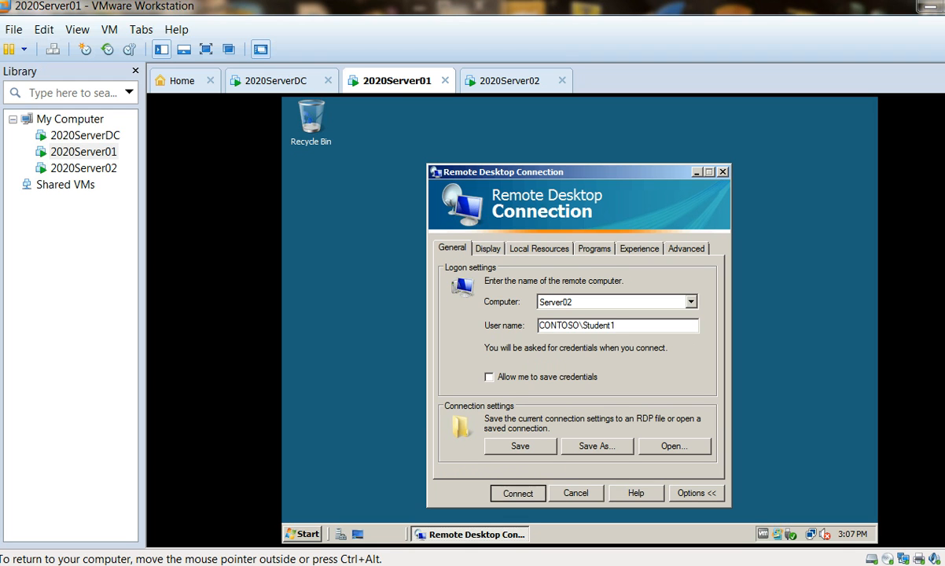
key("Return")
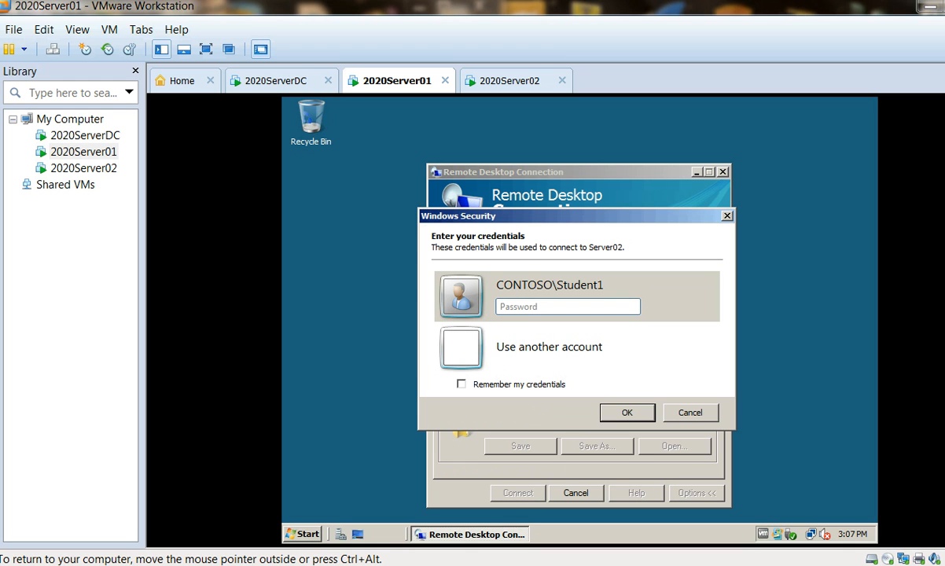
type("Pa$$w0rd")
key("Return")
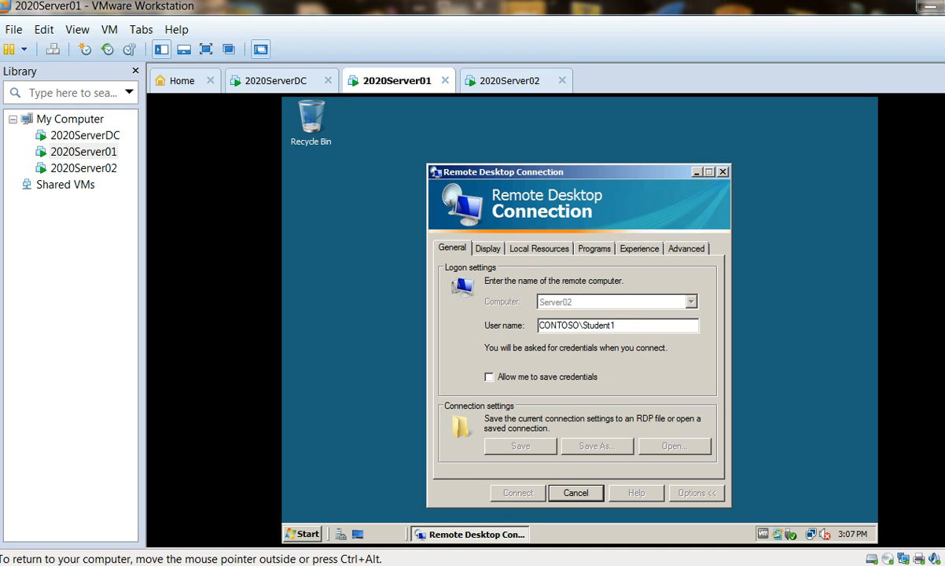
Step: Start Notepad on Server01 and open the existing Lab08 text file for editing
mouse_move(231, 560)
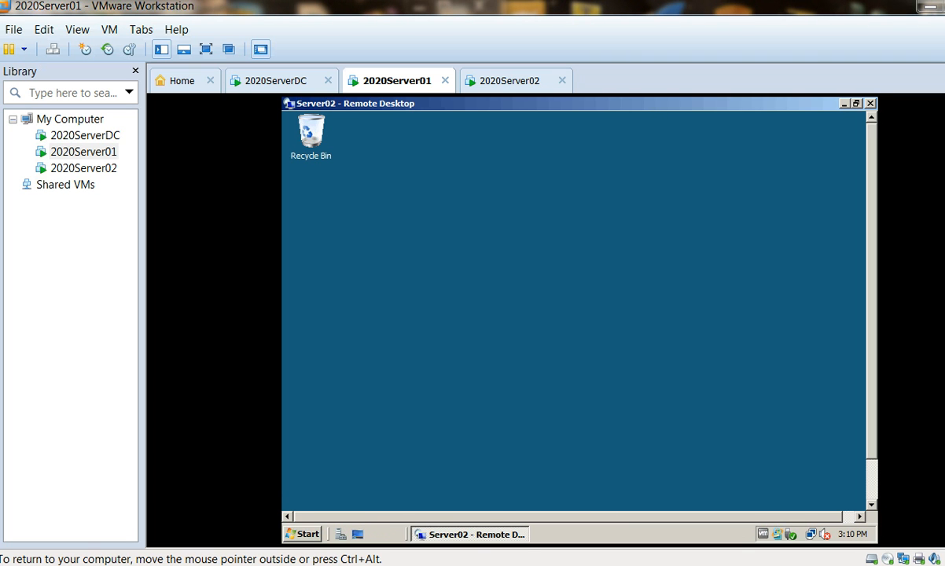
left_click(304, 535)
left_click(331, 229)
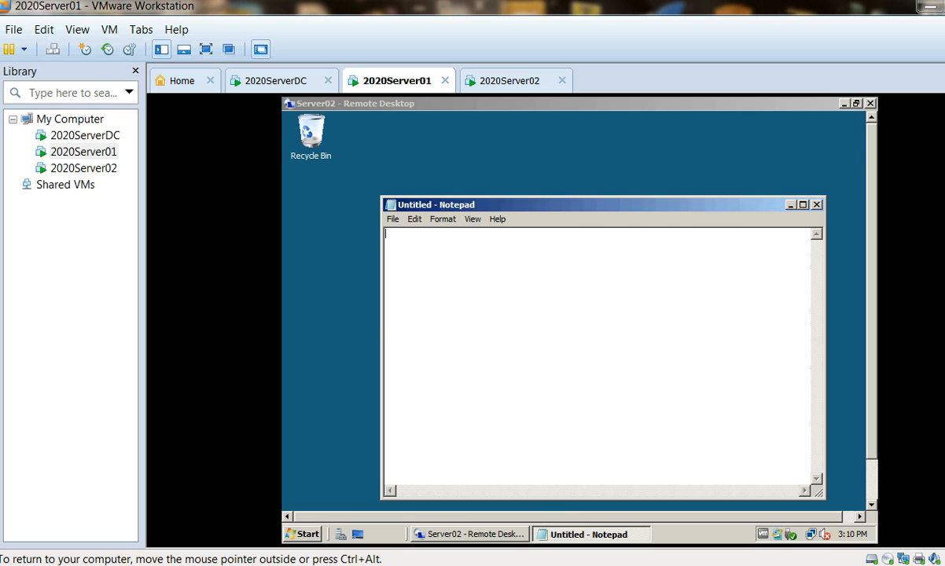
key("alt")
key("Down")
key("Right")
key("Left")
key("Down")
key("Return")
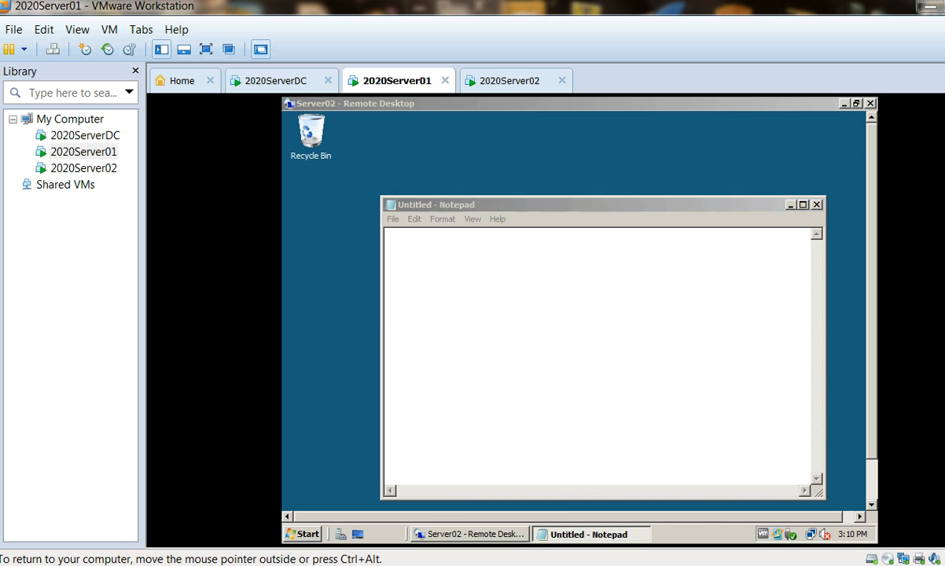
double_click(534, 283)
left_click(529, 234)
left_click(582, 234)
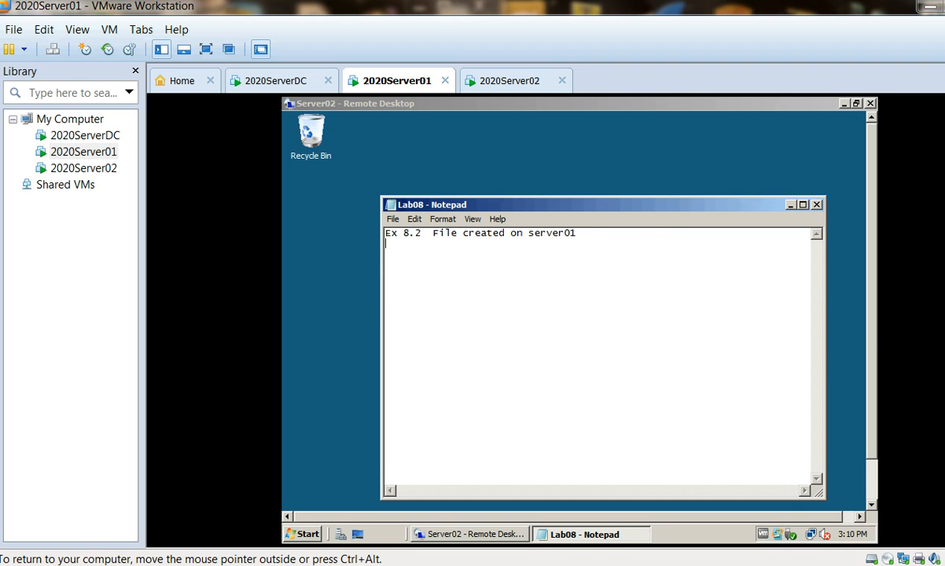
Step: Add the line "Modfied 4/4/4" below the existing text in Lab08, leaving a blank line between them
key("Return")
key("Return")
type("Modfied 4/4/4")
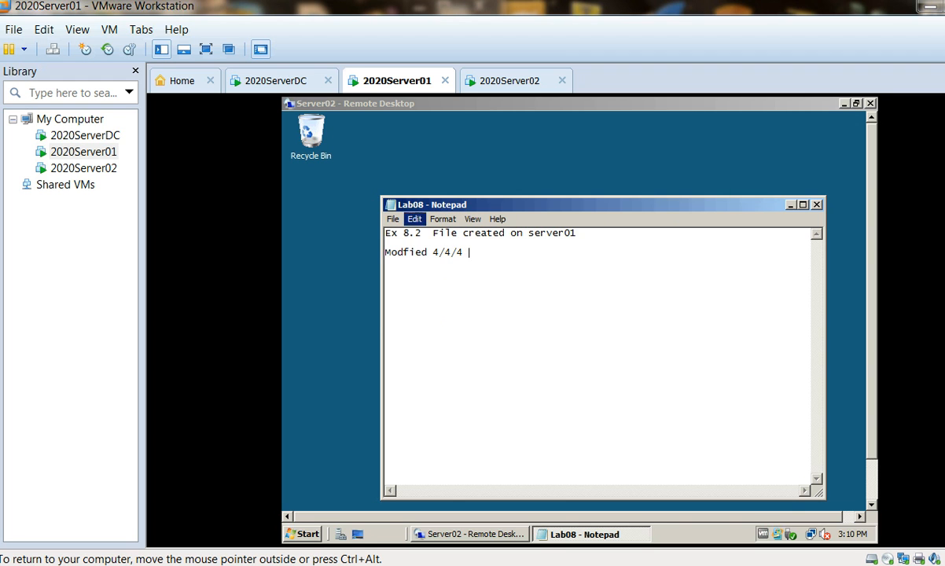
Step: Save and close the Lab08 file, and disconnect the Remote Desktop session to Server02
key("alt+f")
key("Down")
key("Down")
key("Return")
key("ctrl+alt")
key("alt+F4")
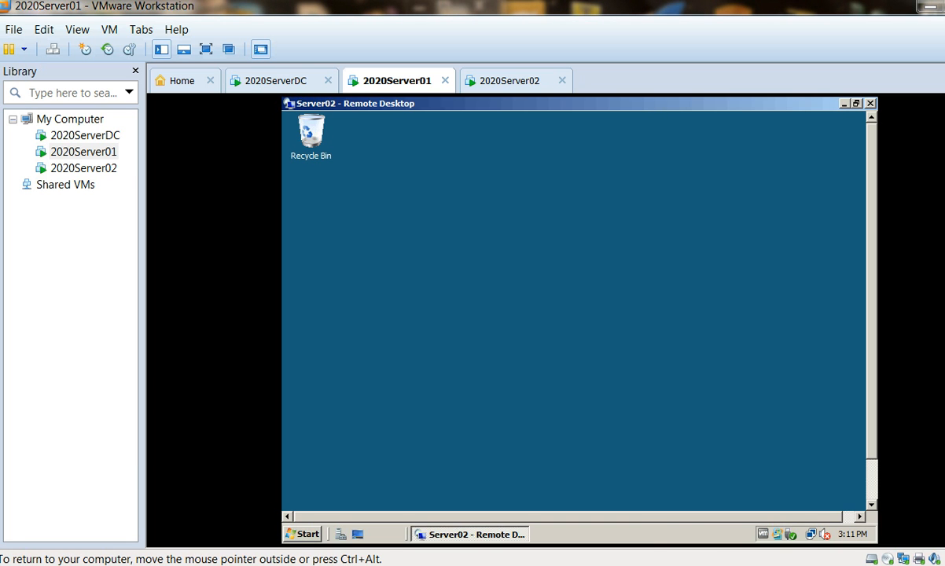
key("alt+F4")
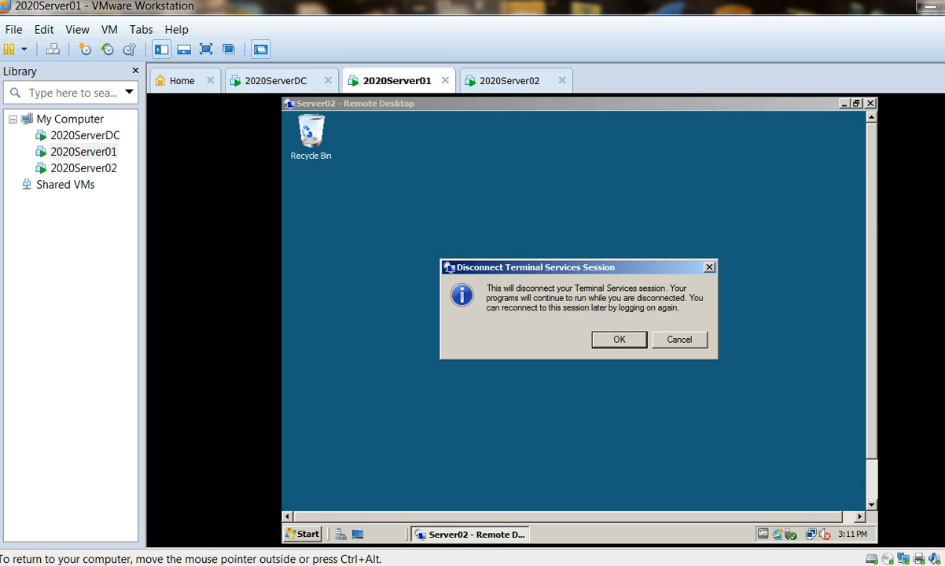
key("Return")
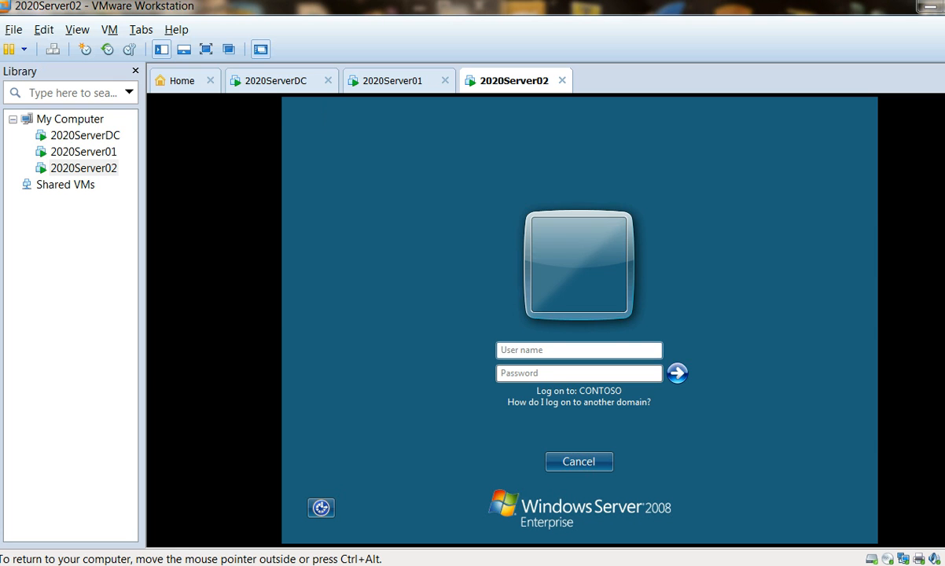
Step: Log on to the 2020Server02 virtual machine as Student1 with the account password
type("Student1")
key("Tab")
type("********")
key("Return")
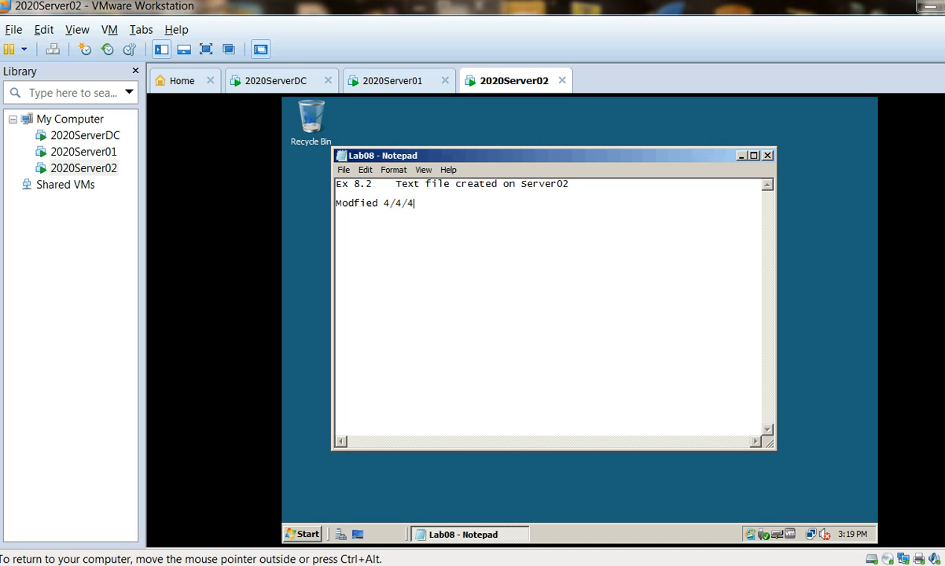
Step: Check the server task list in the LAB8GUIDE.rtf document in WordPad, and minimize it
mouse_move(230, 563)
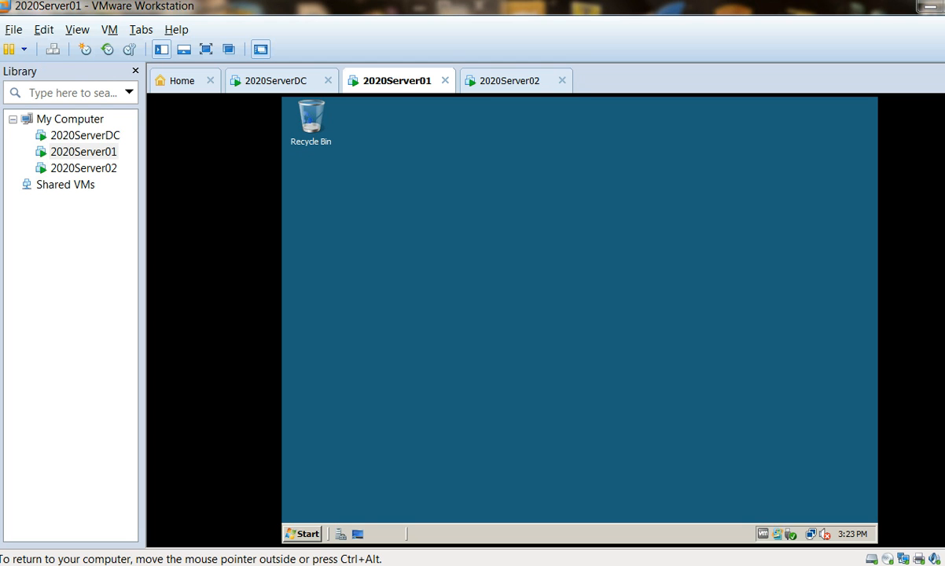
left_click(230, 550)
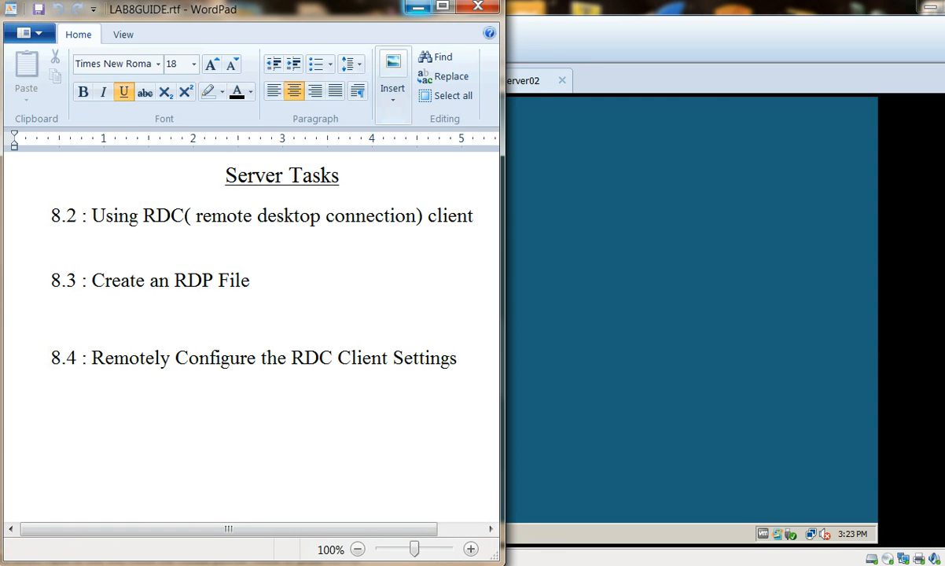
left_click(419, 8)
Step: Open Remote Desktop Connection on Server01 with its full options and set the remote desktop size to Full Screen
left_click(302, 533)
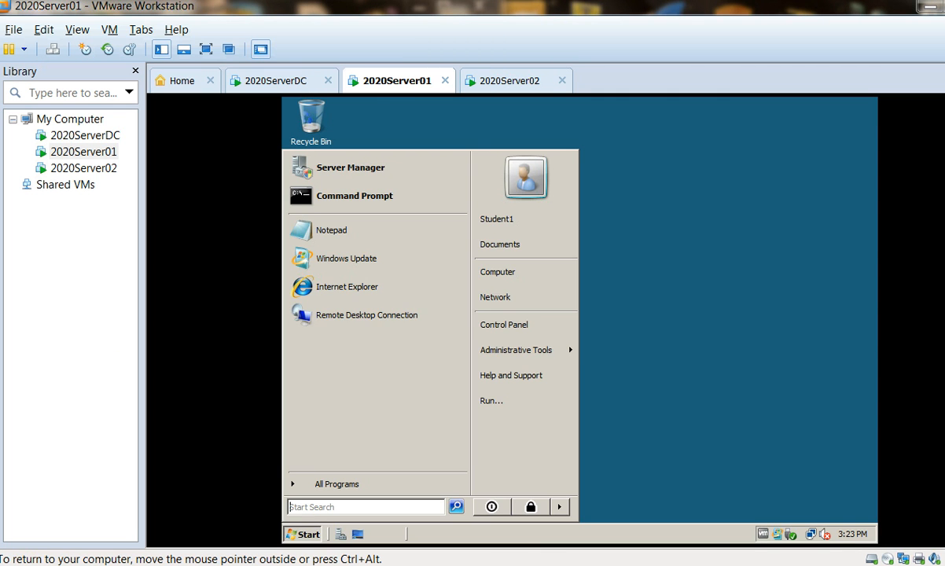
left_click(366, 315)
left_click(698, 329)
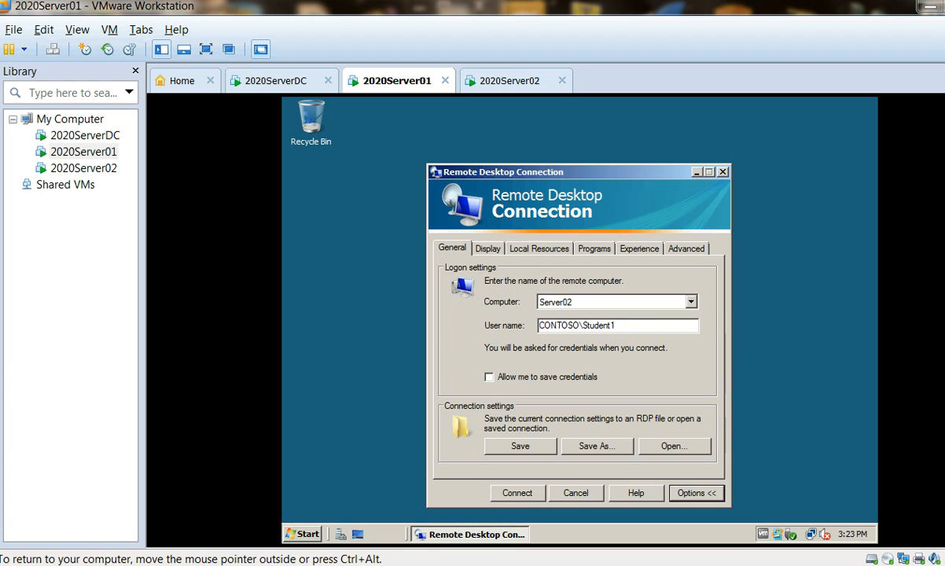
left_click(487, 248)
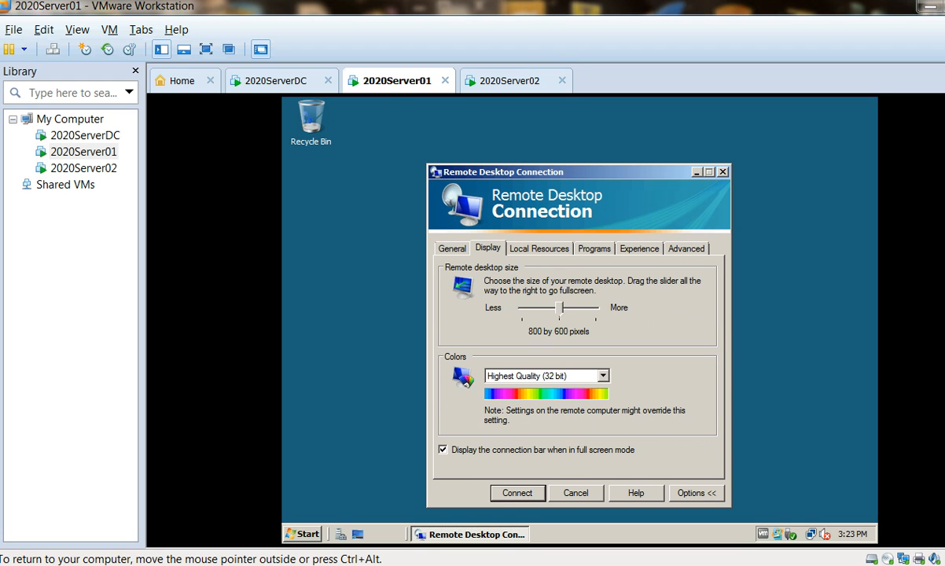
left_click_drag(560, 309, 599, 309)
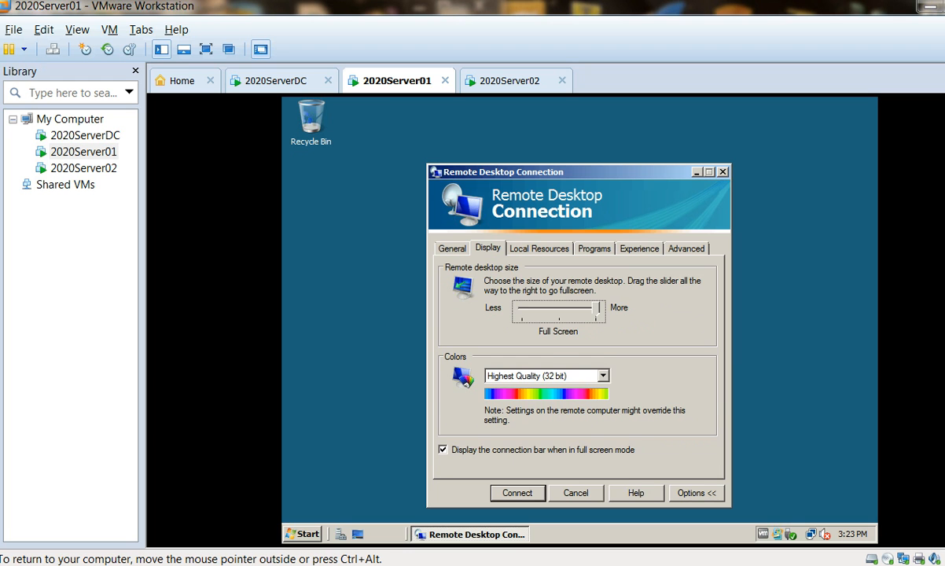
Step: Save the Server02 connection settings to the Desktop as a Remote Desktop file named 2020Server02
left_click(453, 248)
left_click(597, 446)
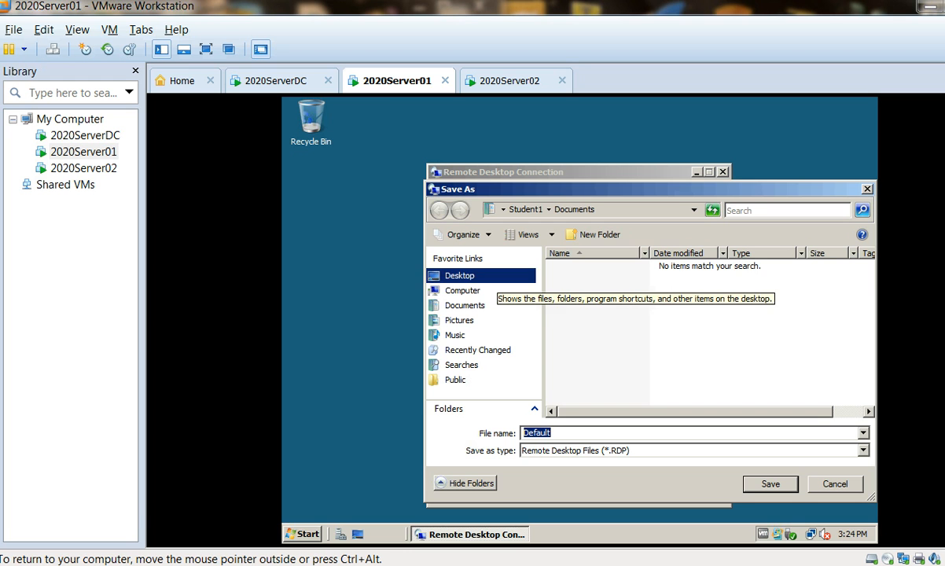
left_click(460, 276)
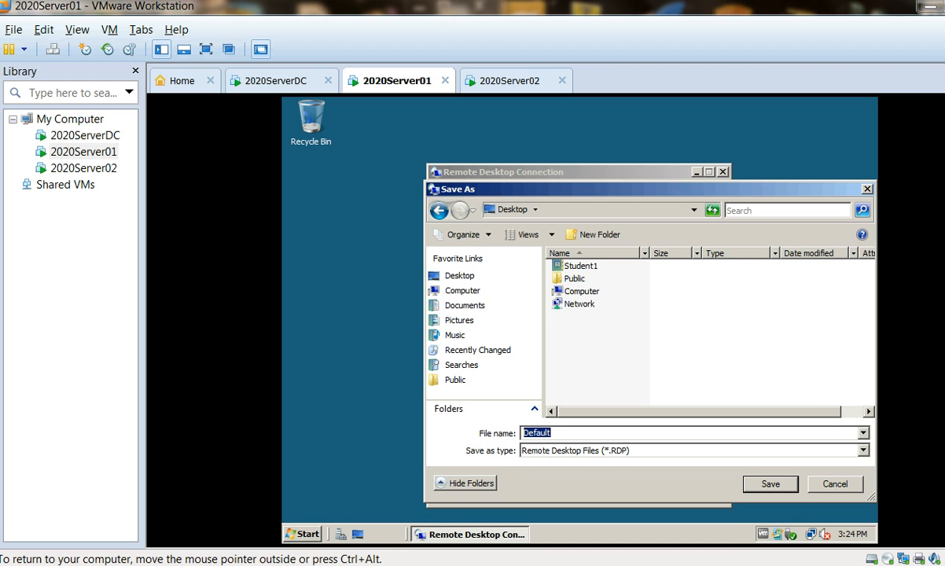
left_click(553, 434)
key("BackSpace")
key("BackSpace")
key("BackSpace")
key("BackSpace")
key("BackSpace")
key("BackSpace")
key("BackSpace")
type("2020Server02")
key("Return")
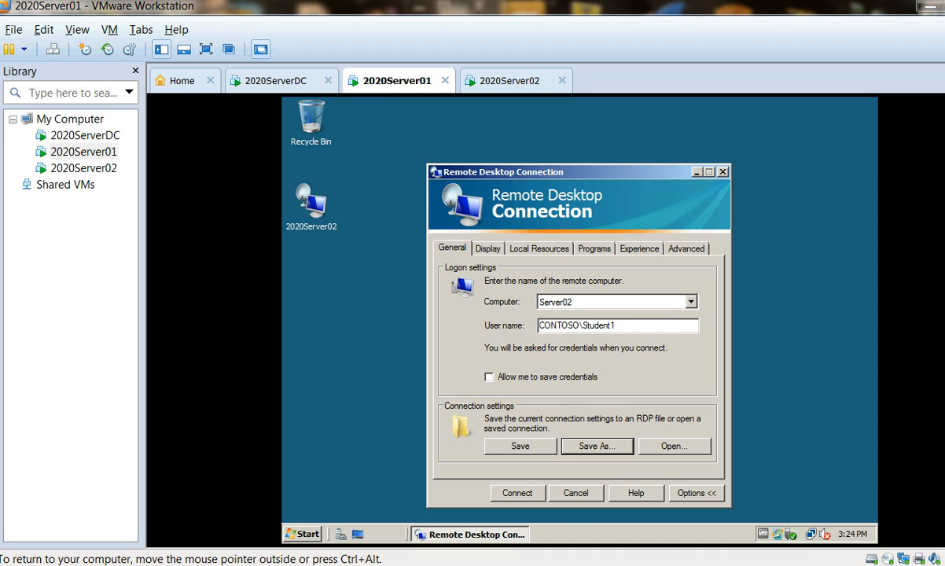
Step: Connect to Server02 as CONTOSO\Student1 with the account password, trusting the remote connection, and disconnect the session
left_click(518, 493)
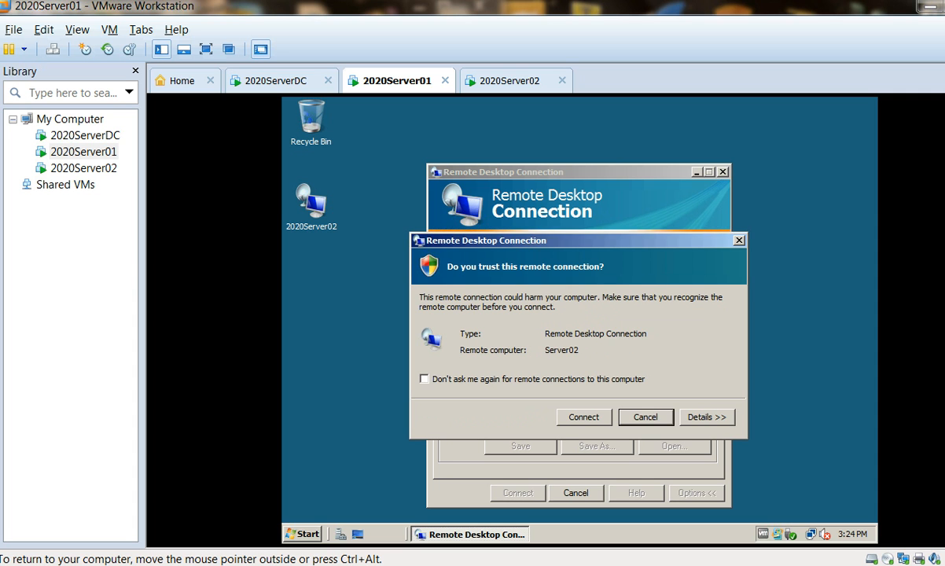
left_click(583, 418)
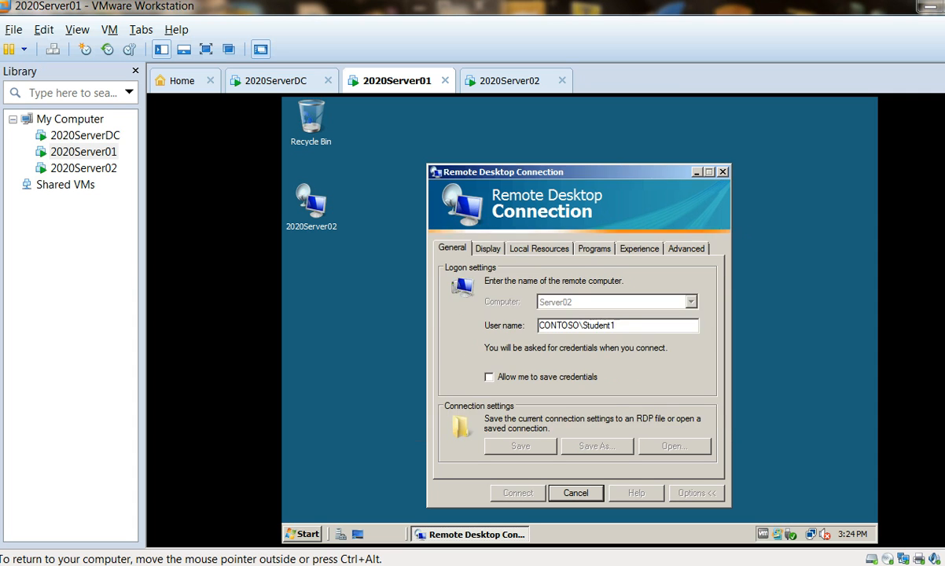
type("Pa")
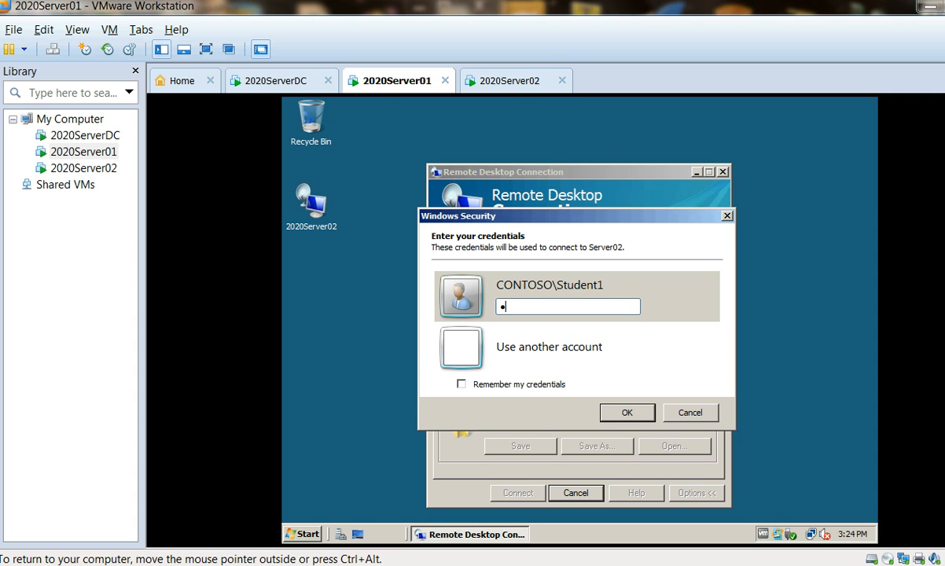
type("$$w0rd")
key("Return")
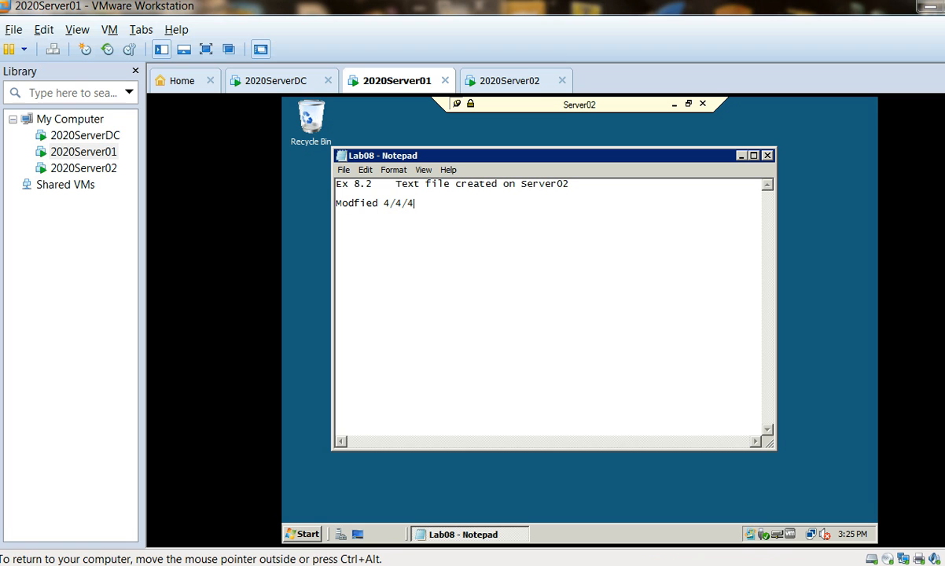
left_click(702, 104)
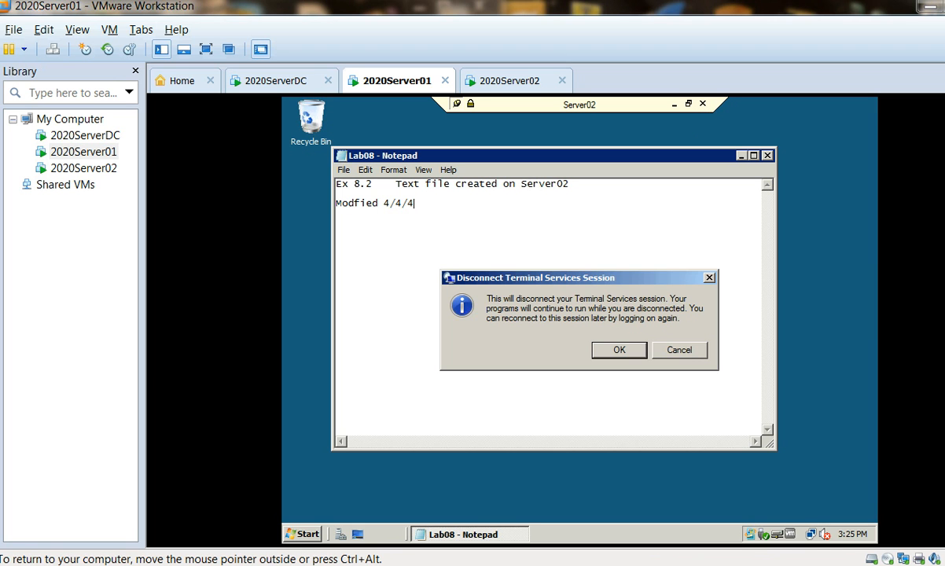
key("Return")
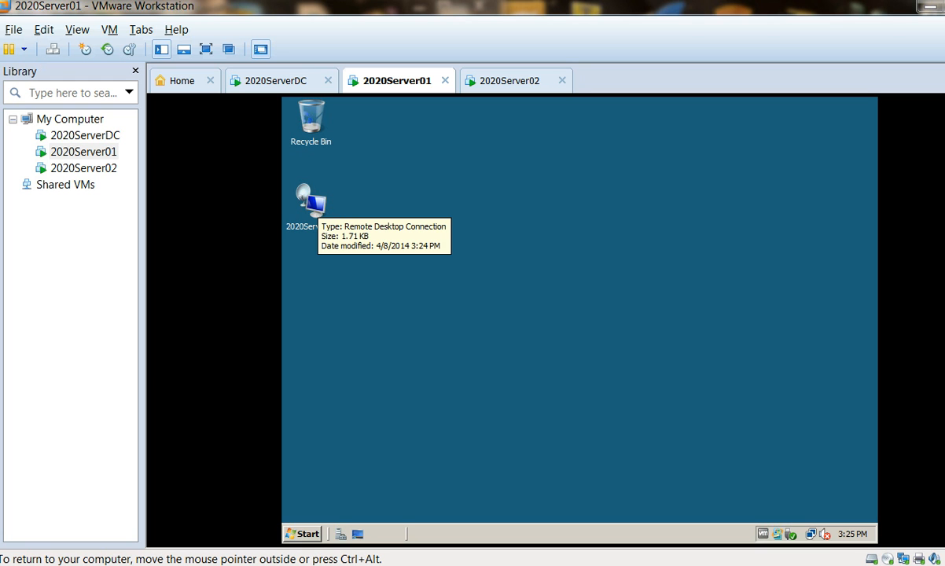
Step: Connect to Server02 through the 2020Server02 RDP file on the desktop, accepting the unknown publisher and entering the account password
right_click(317, 209)
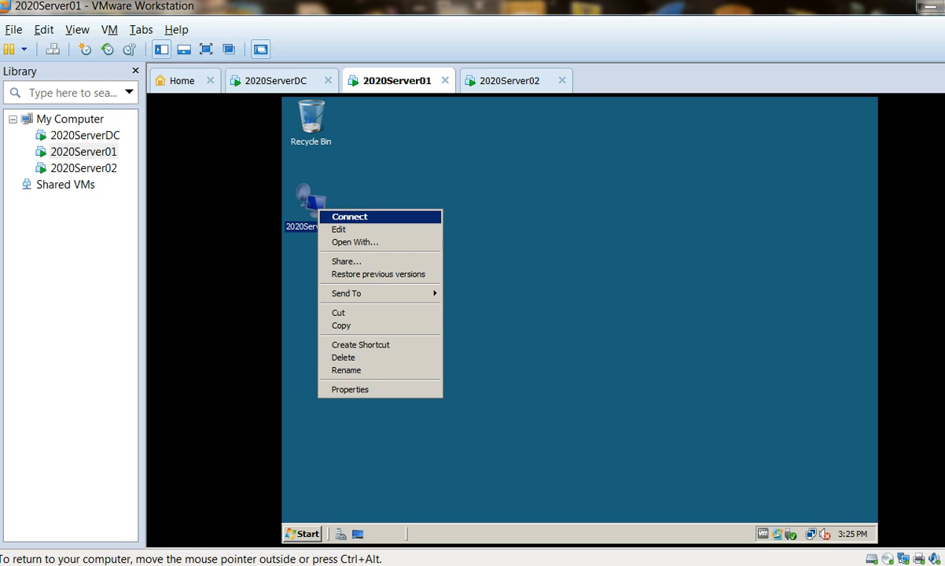
left_click(349, 216)
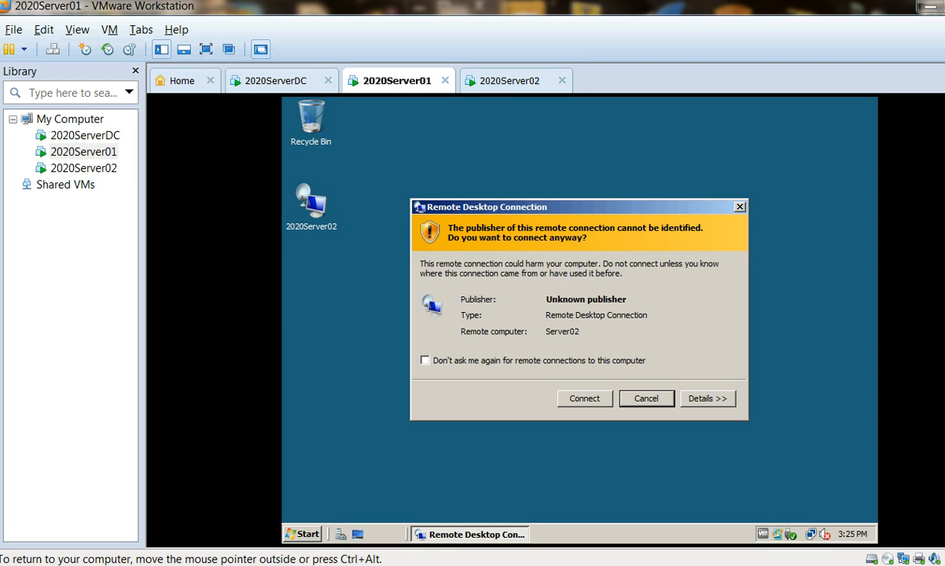
left_click(584, 399)
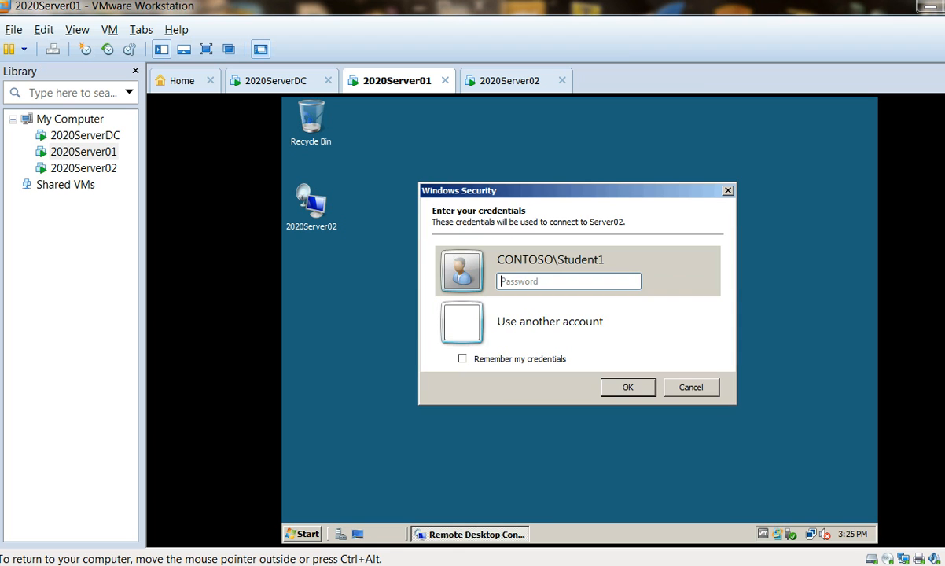
type("••••••••")
key("Return")
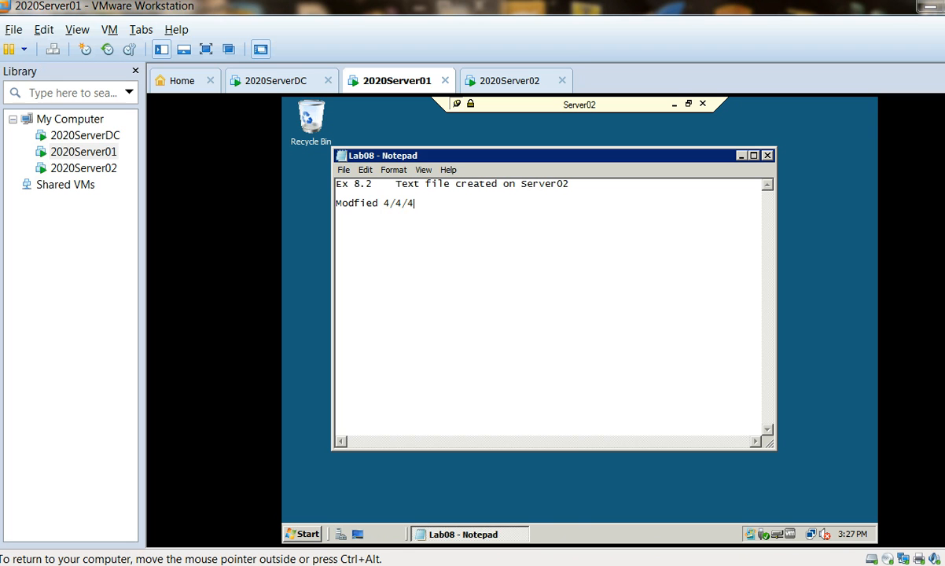
Step: Log Student1 off from the Server02 remote session
left_click(302, 534)
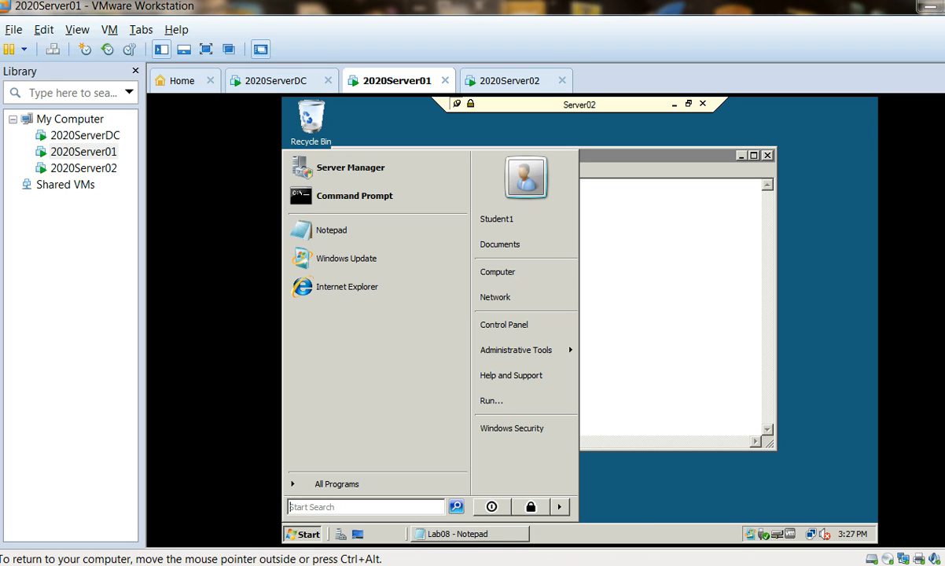
left_click(560, 507)
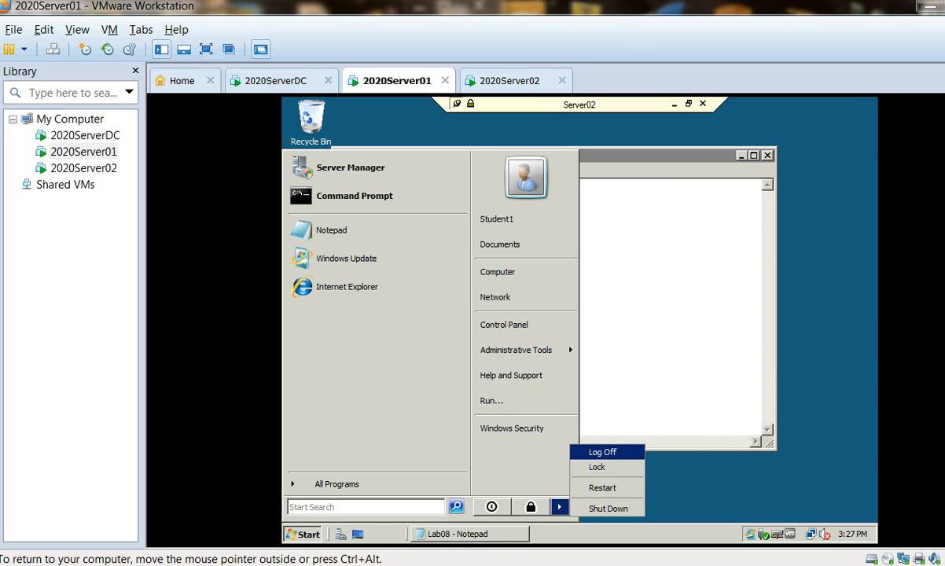
left_click(603, 453)
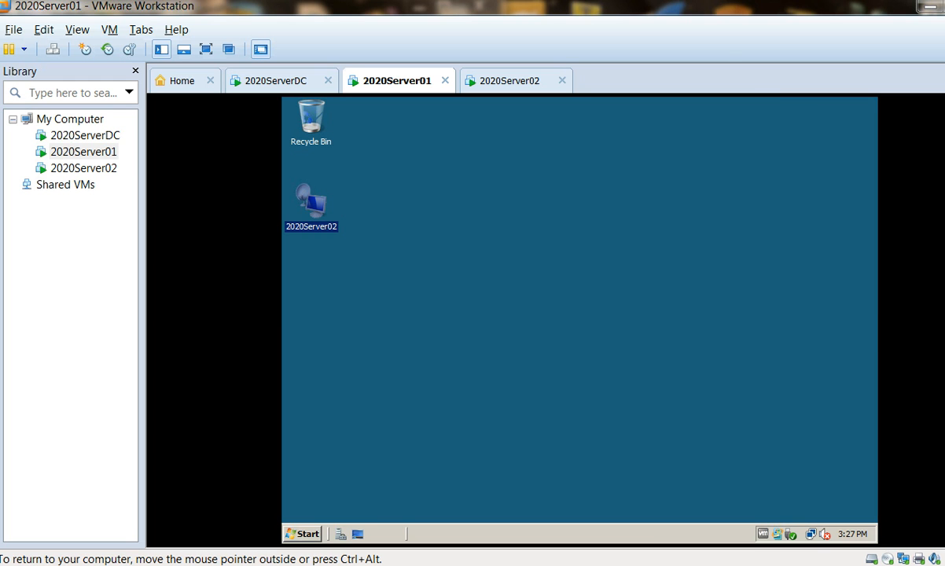
Step: Switch to the 2020Server02 virtual machine and log on as Student1 with the account password
mouse_move(503, 564)
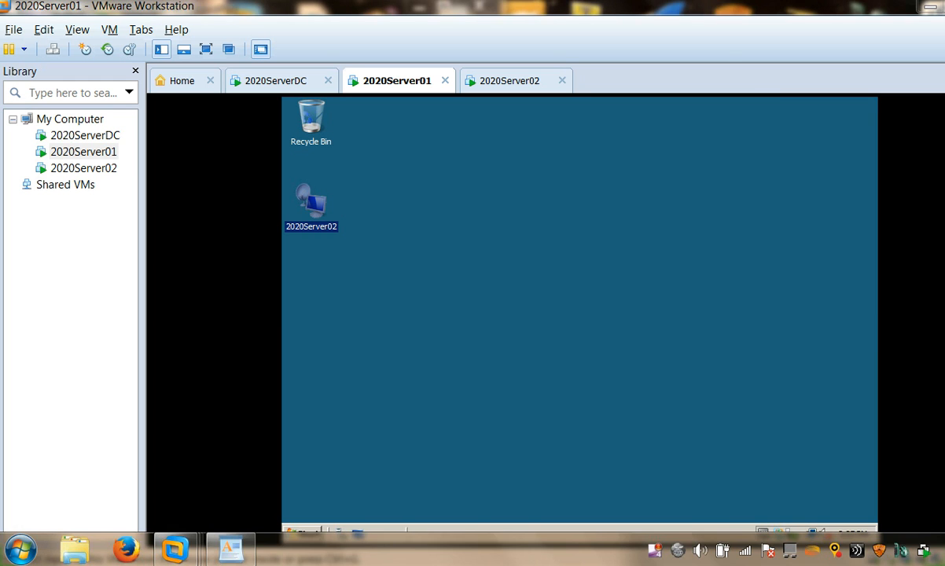
left_click(510, 81)
left_click(543, 236)
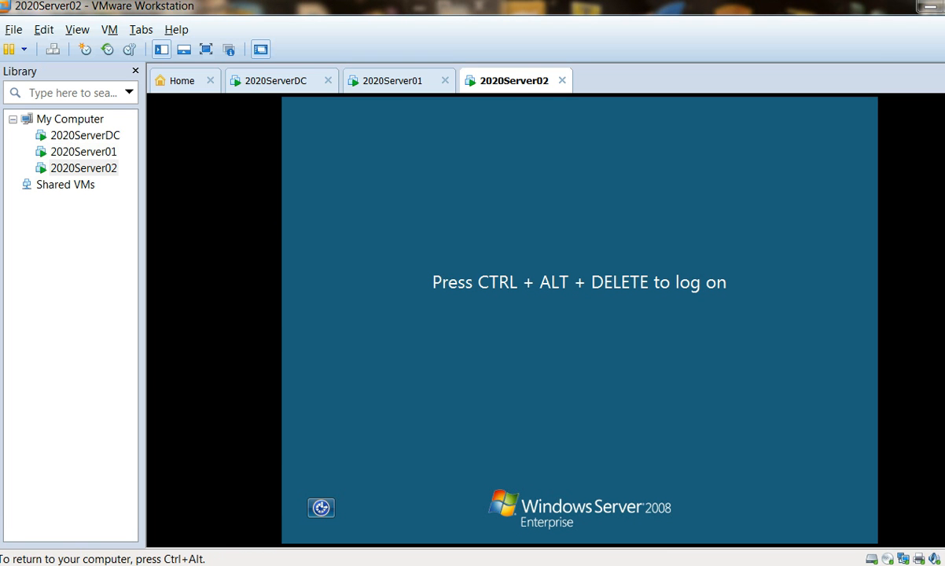
key("ctrl+alt+Insert")
type("Student1")
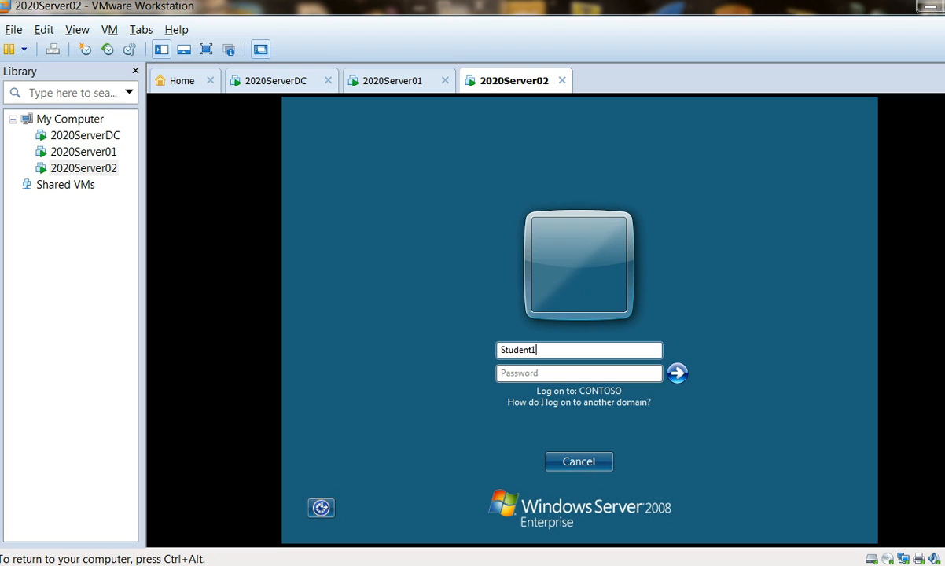
key("Tab")
type("Pa$$w0rd")
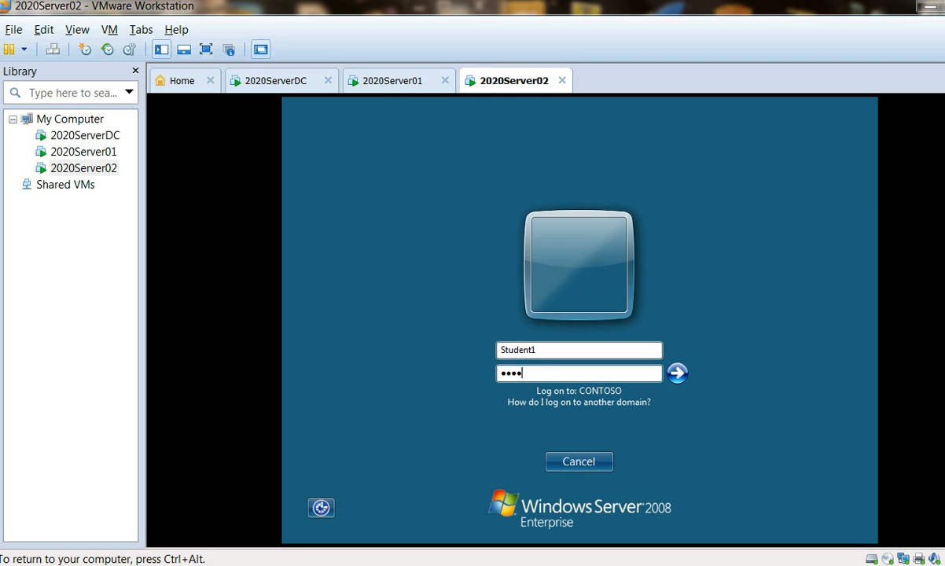
key("Return")
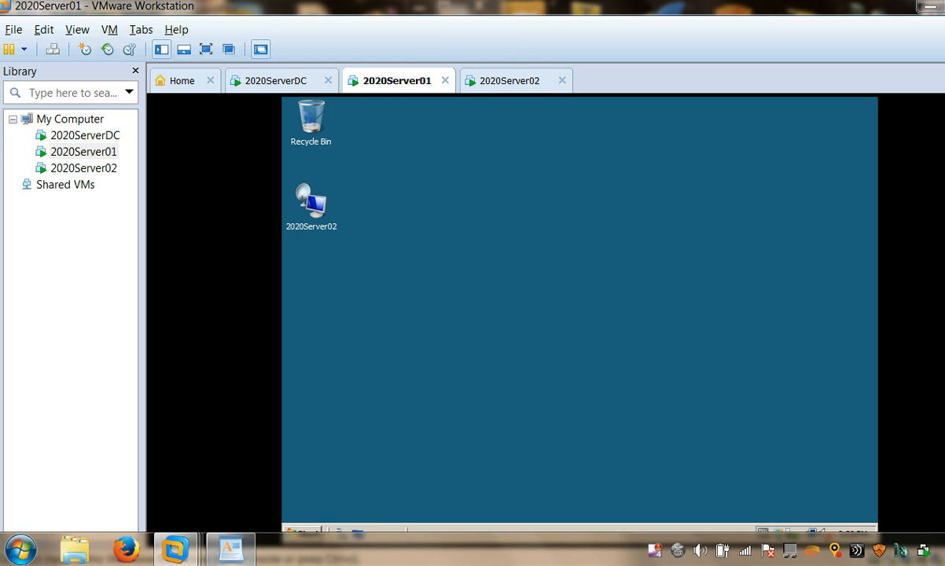
Step: Check the server task list in LAB8GUIDE.rtf in WordPad, and open Terminal Services Configuration on the 2020Server01 virtual machine
left_click(231, 551)
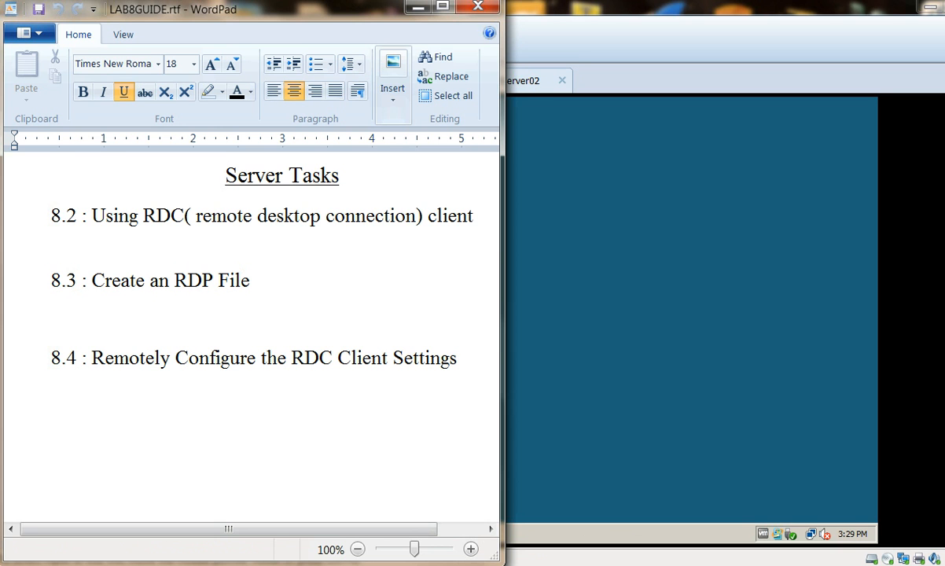
left_click(692, 310)
mouse_move(186, 561)
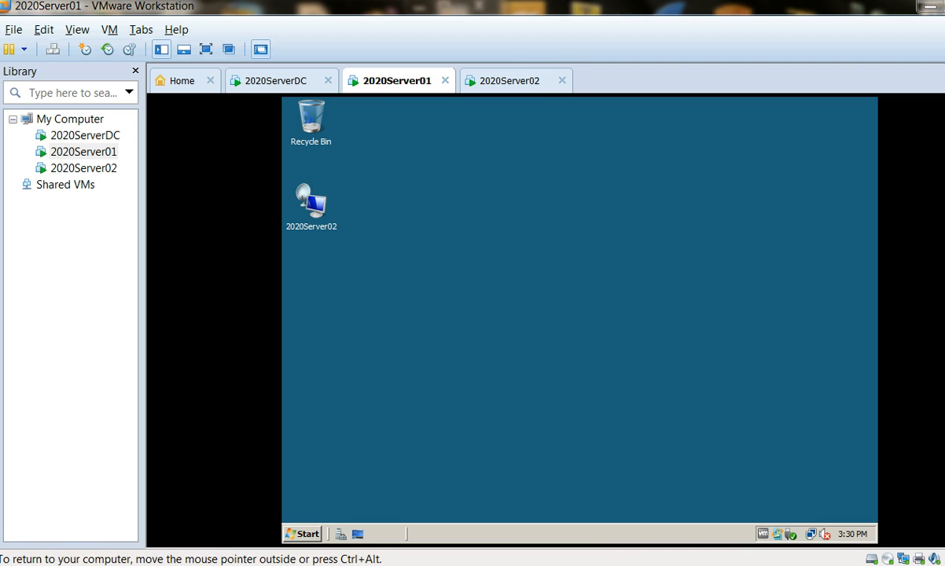
left_click(303, 533)
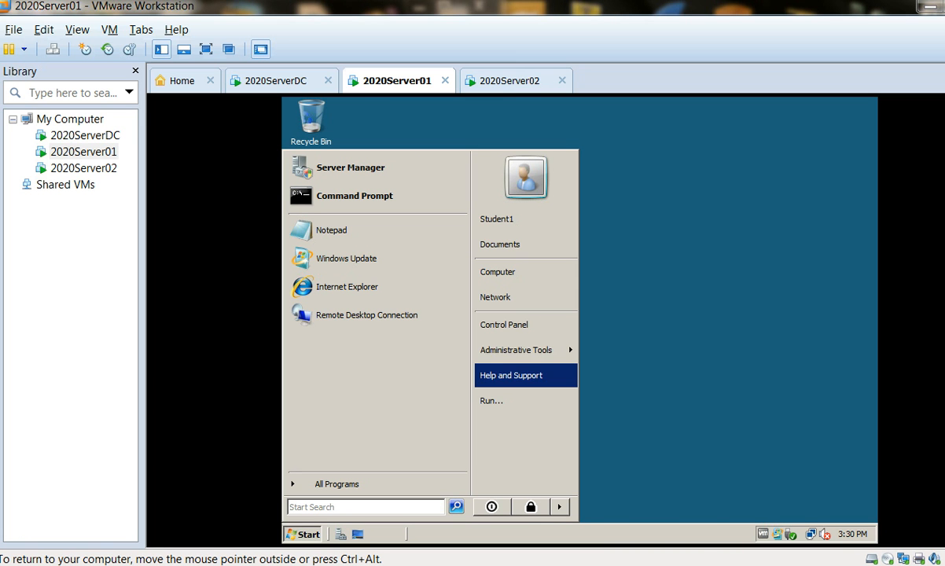
mouse_move(516, 350)
mouse_move(627, 266)
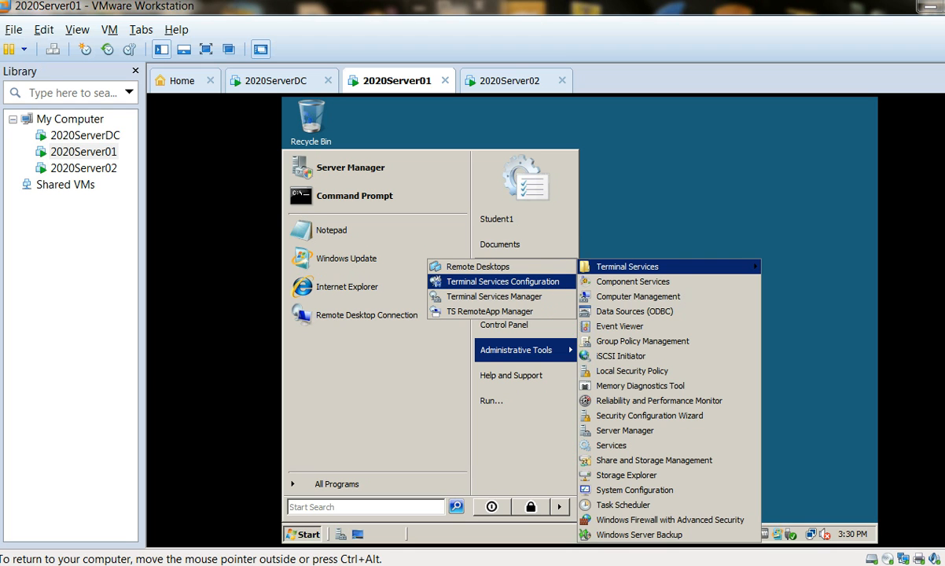
left_click(504, 282)
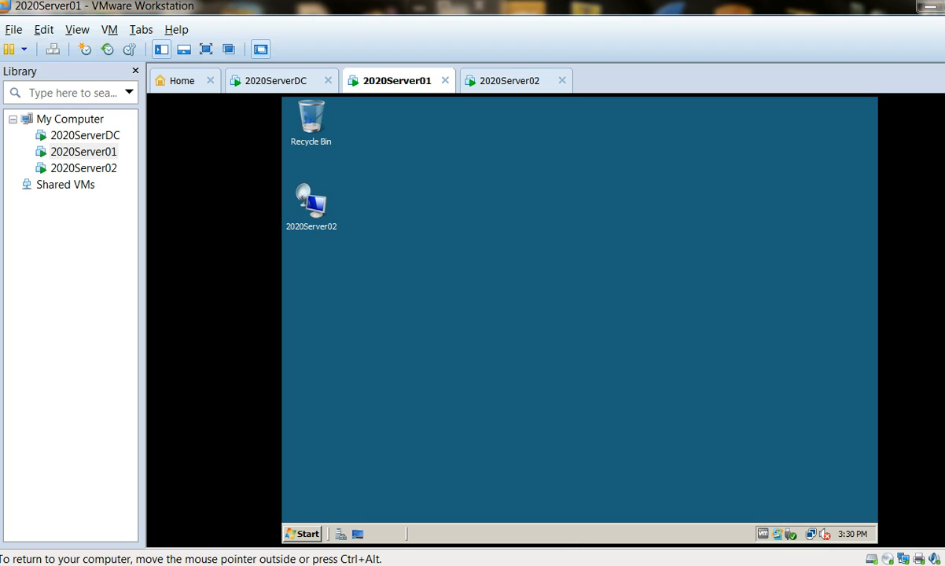
key("alt+c")
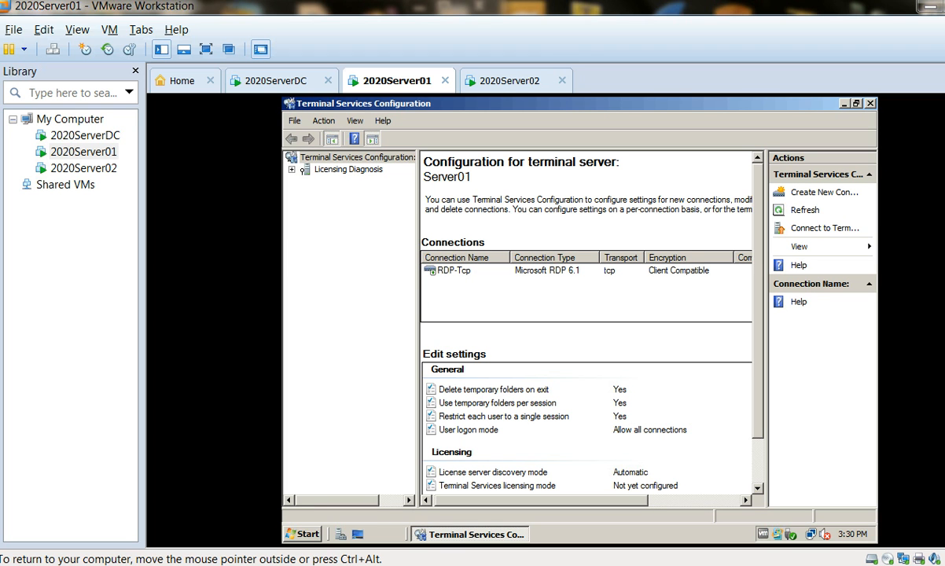
Step: Set the RDP-Tcp connection to start C:\Windows\System32\notepad.exe in C:\Users\%username% when the user logs on
mouse_move(179, 560)
right_click(458, 272)
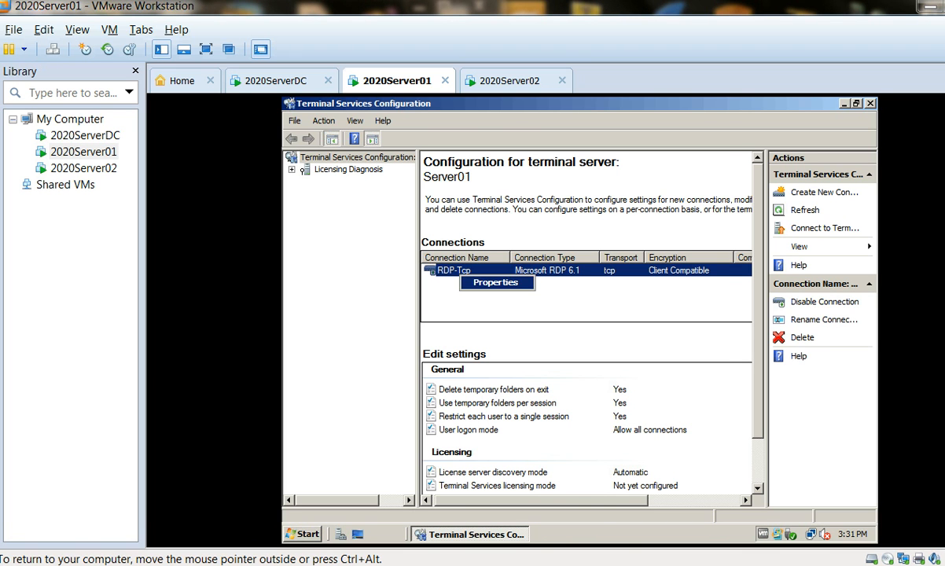
left_click(496, 282)
left_click(684, 166)
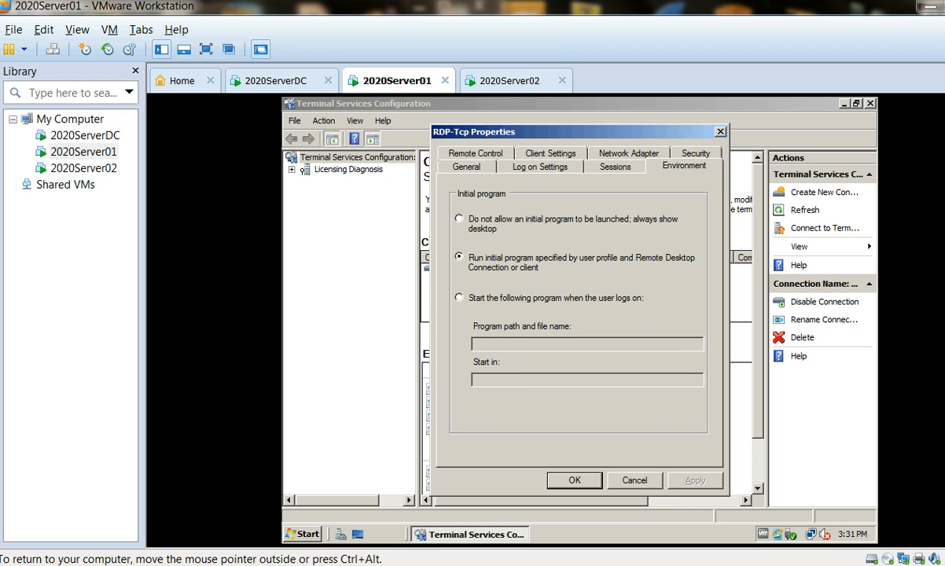
left_click(459, 298)
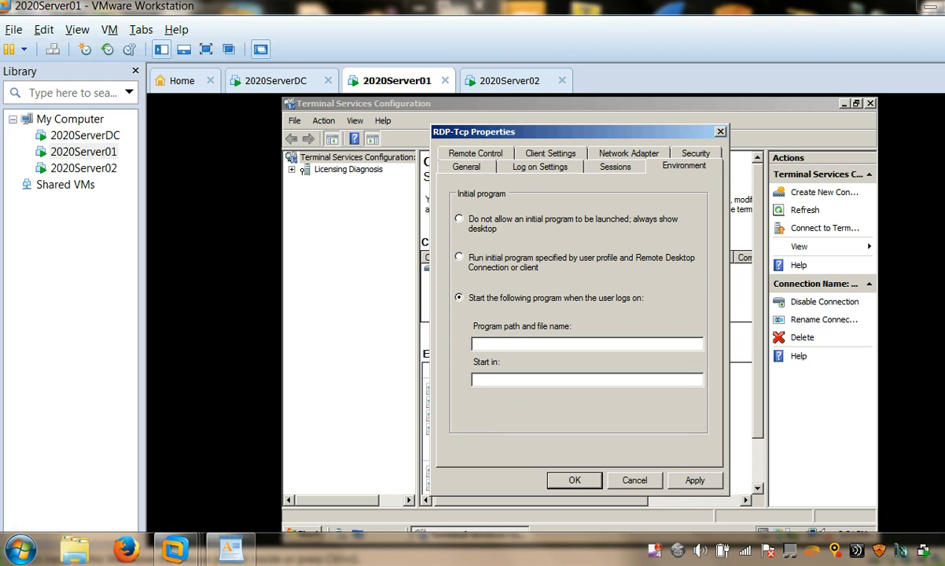
type("C:\\Windows\\System32\\notepad.exe")
key("Tab")
type("C:\\Users\\%username%")
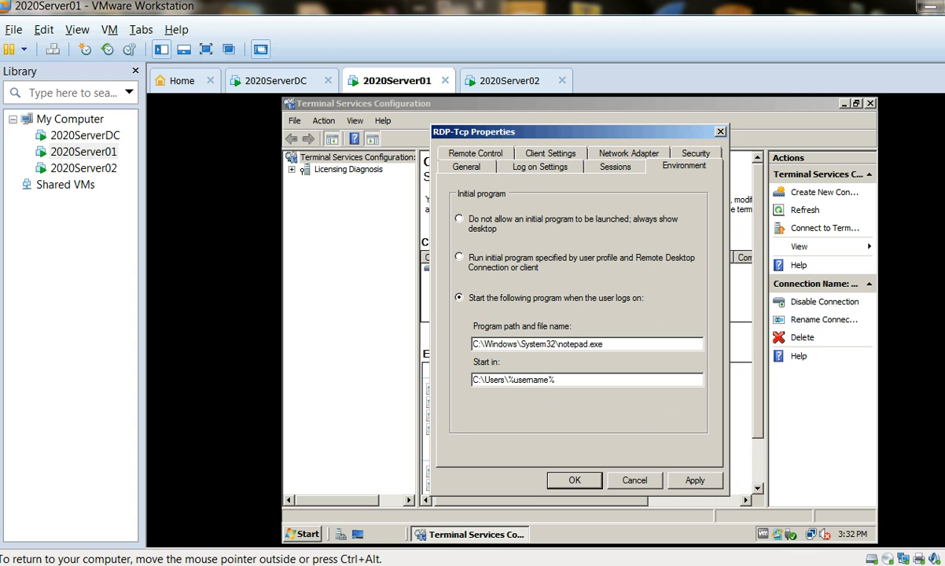
left_click(575, 480)
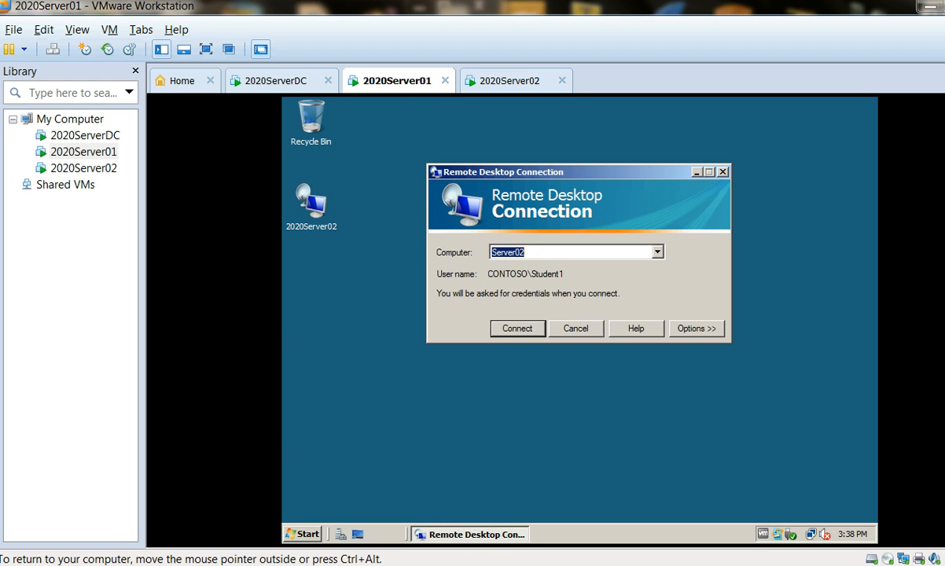
Step: Set Remote Desktop Connection for Server02 to start the program C:\Windows\System32\Calc.exe on connection
key("alt+o")
left_click(595, 249)
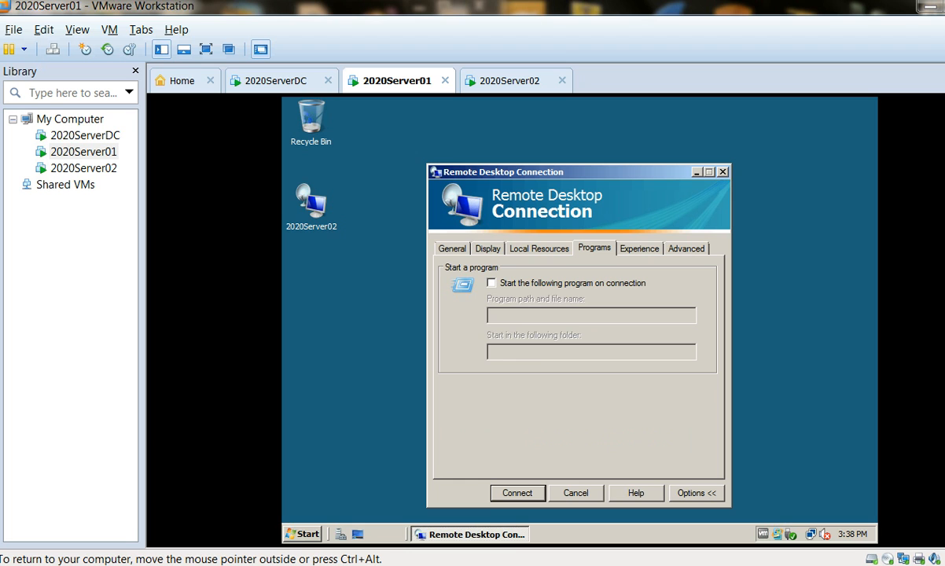
left_click(491, 283)
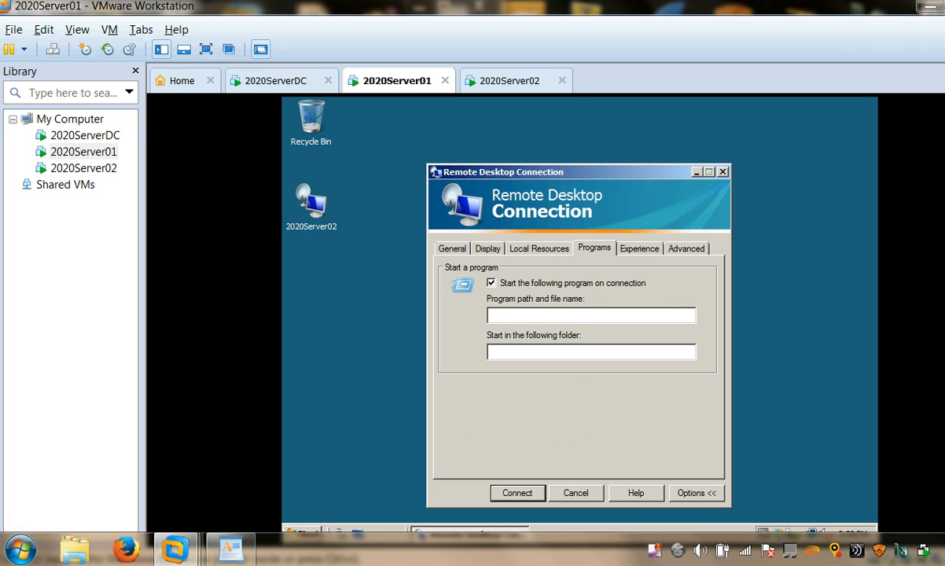
type("C:\\Windows\\System32\\Calc.exe")
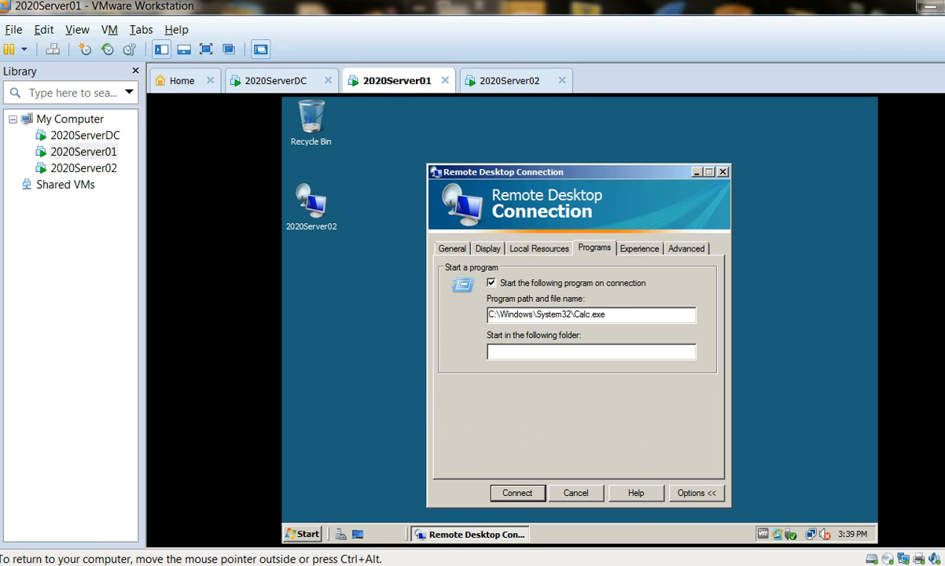
Step: Connect to Server02 with the configured startup program, entering the account password for CONTOSO\Student1
key("Return")
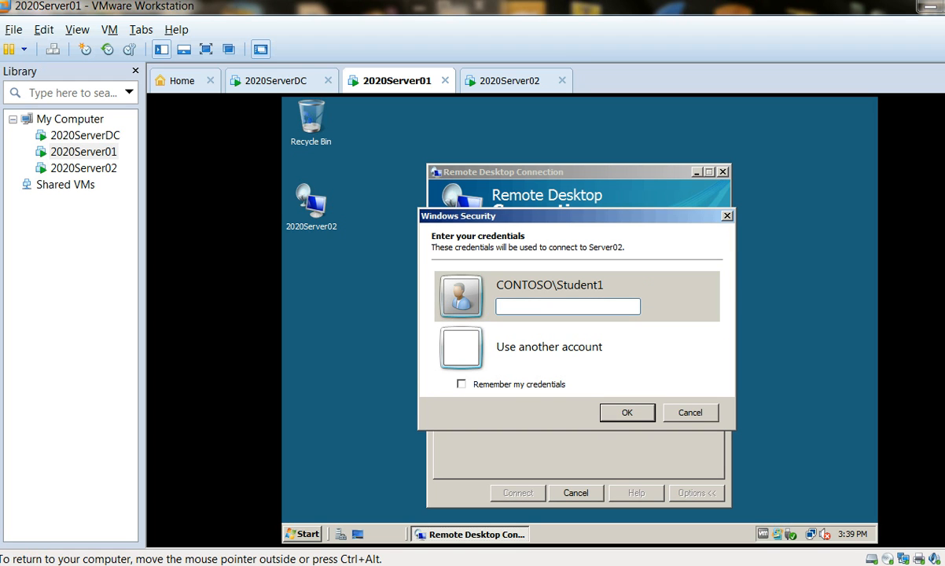
type("Pa$$w0")
key("Return")
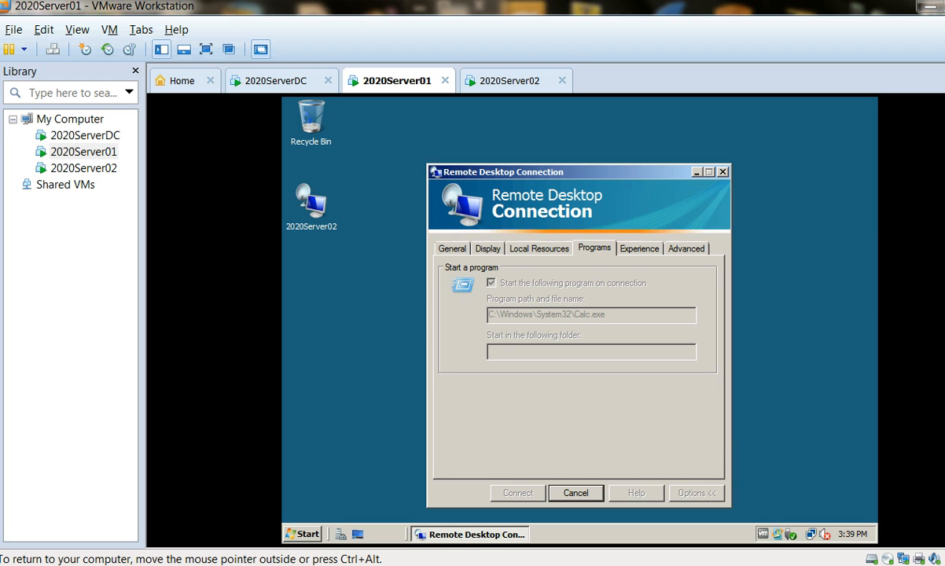
key("ctrl+alt")
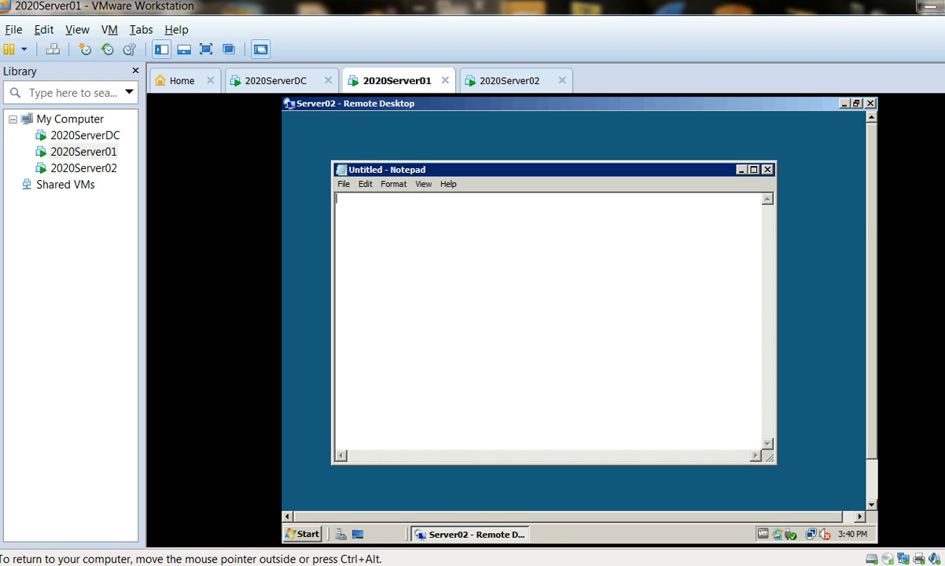
Step: Examine the whole Server02 Remote Desktop session to check which program starts at logon
scroll(574, 311, "down", 1)
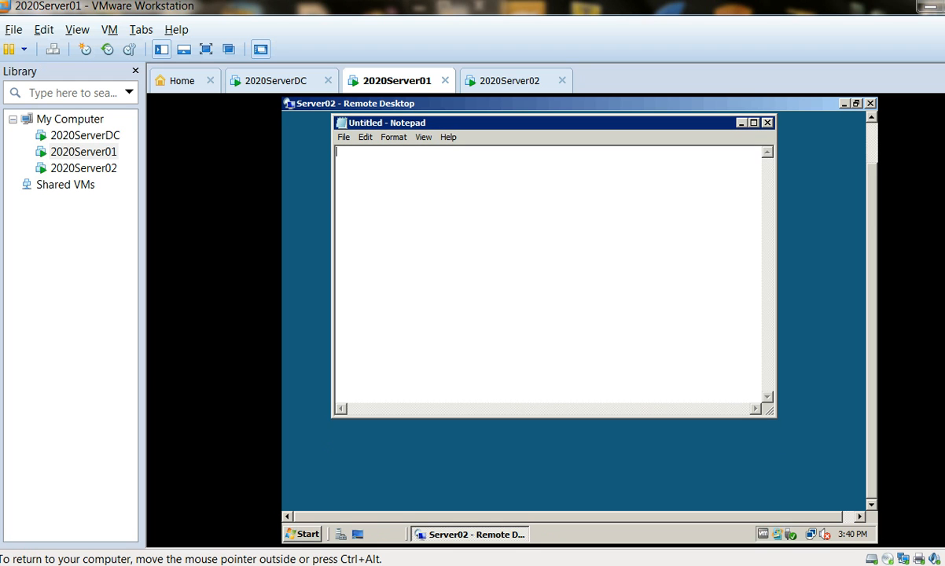
scroll(574, 310, "up", 1)
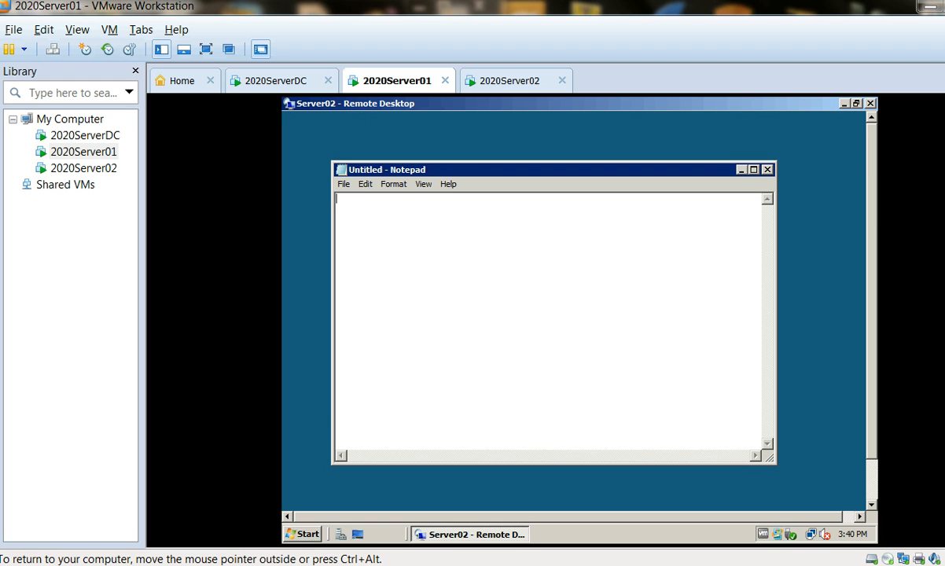
scroll(574, 311, "down", 1)
scroll(574, 311, "up", 1)
scroll(574, 310, "down", 1)
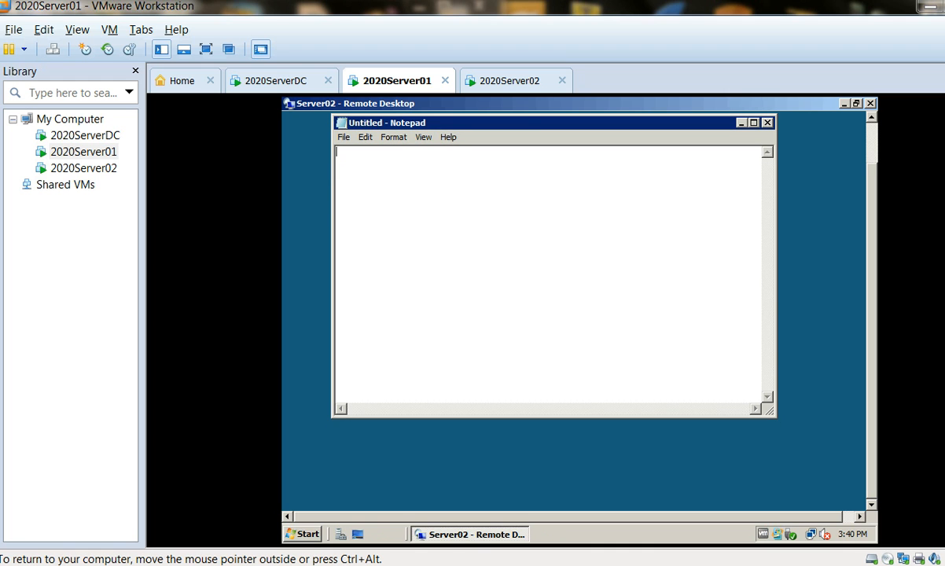
scroll(574, 311, "right", 1)
scroll(574, 310, "left", 1)
left_click_drag(871, 330, 871, 290)
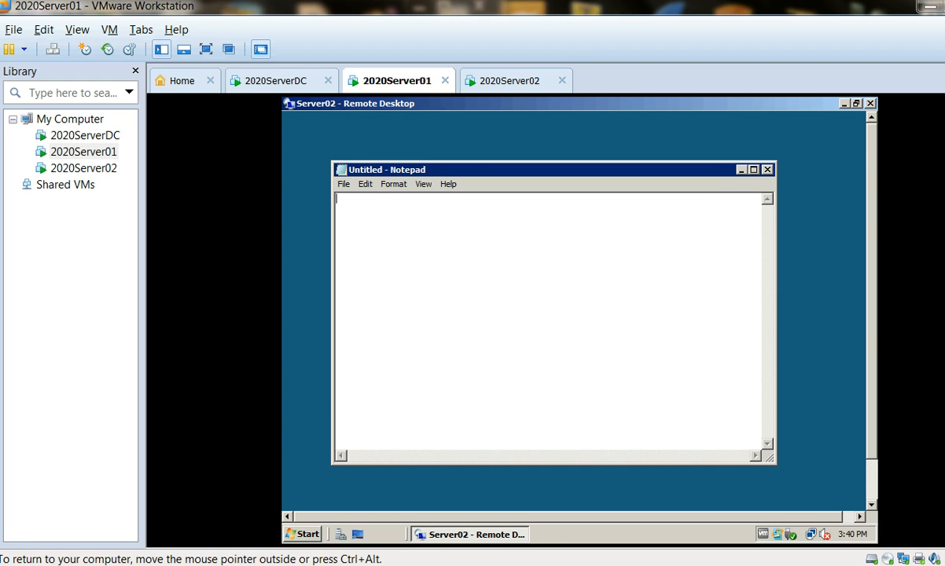
Step: Exit Notepad in the Server02 remote session to end the session and return to the 2020Server01 desktop
left_click(344, 184)
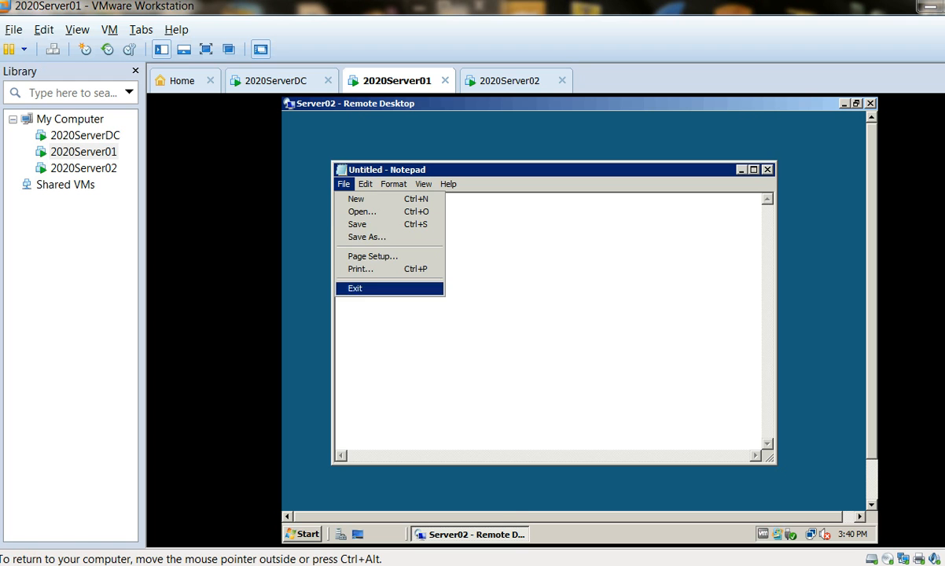
left_click(355, 288)
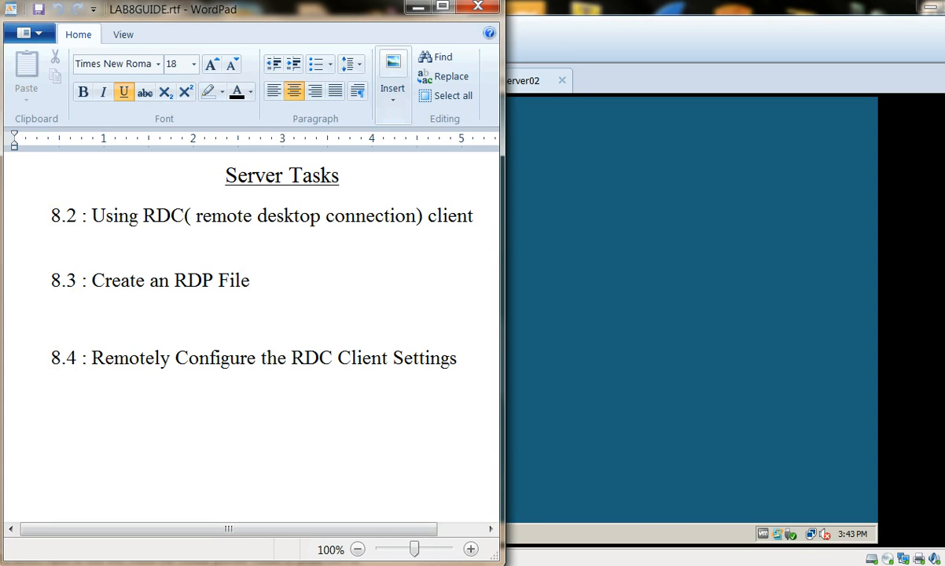
key("alt+Tab")
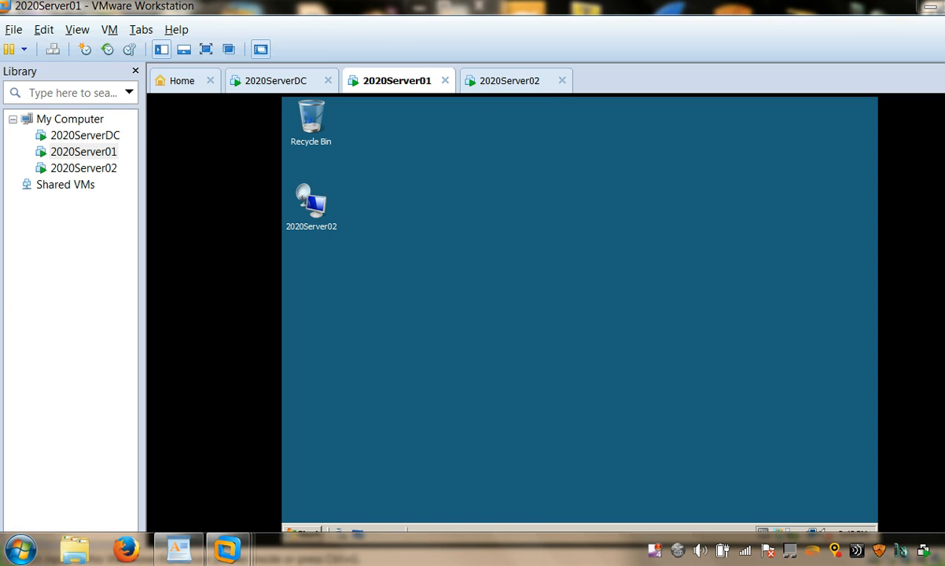